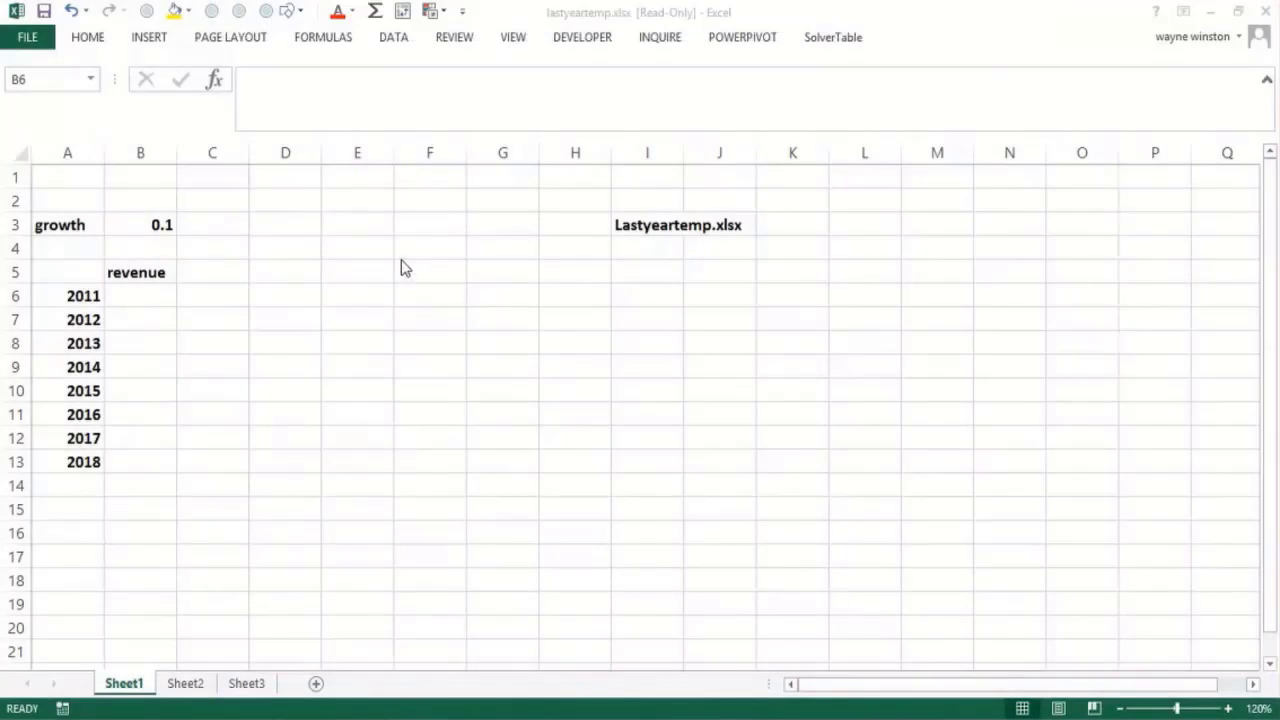
pyautogui.click(383, 249)
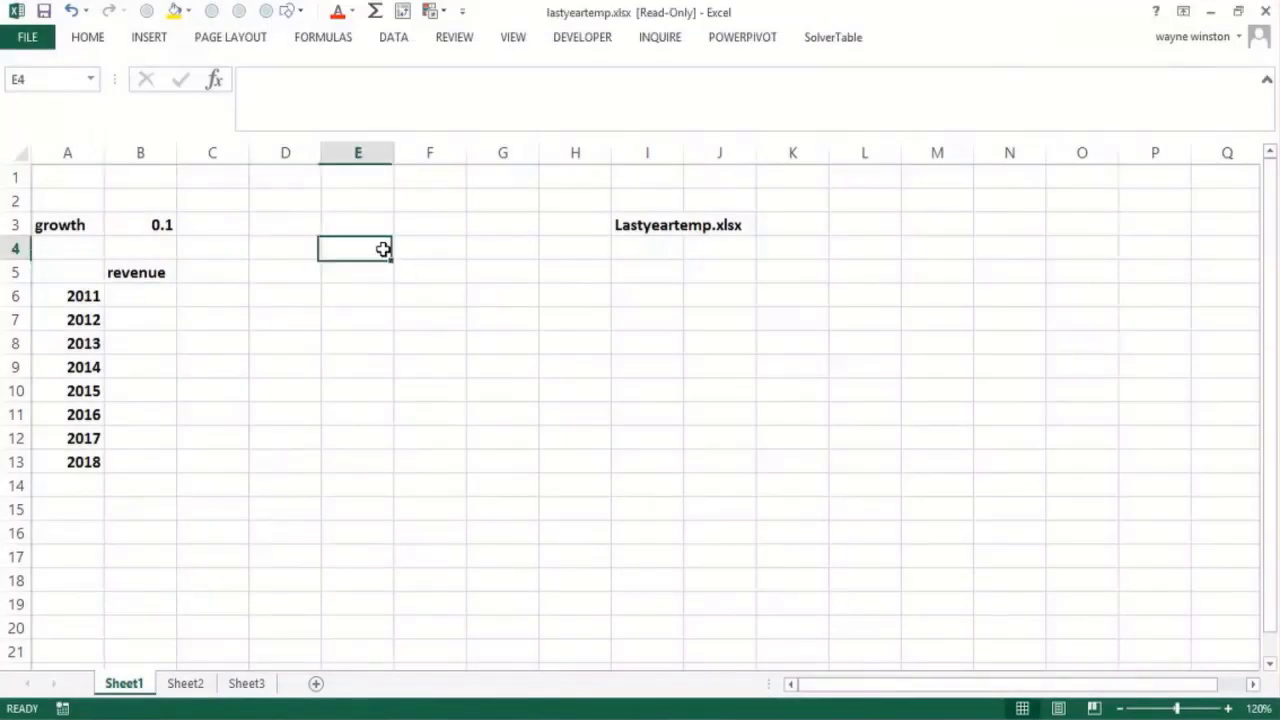
pyautogui.click(462, 251)
pyautogui.click(495, 251)
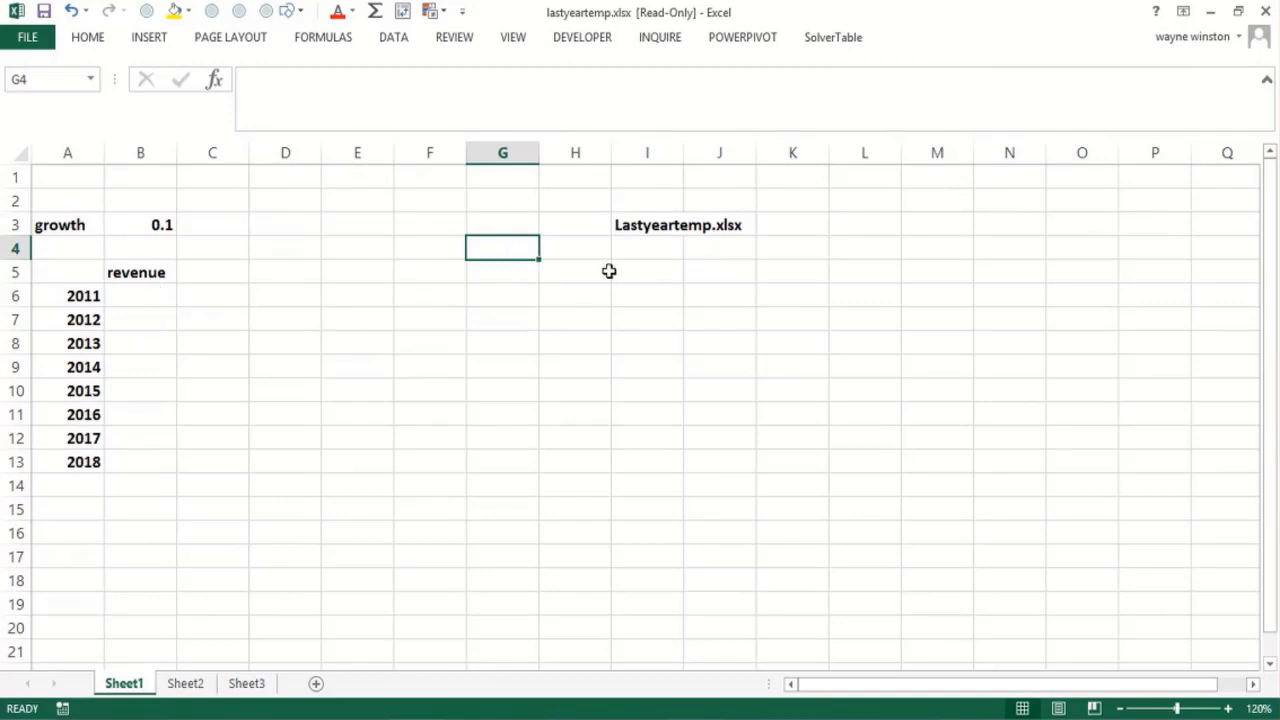
# - Enter 300 as the 2011 revenue in B6 and widen column B to fit its contents
pyautogui.click(150, 302)
pyautogui.write('300')
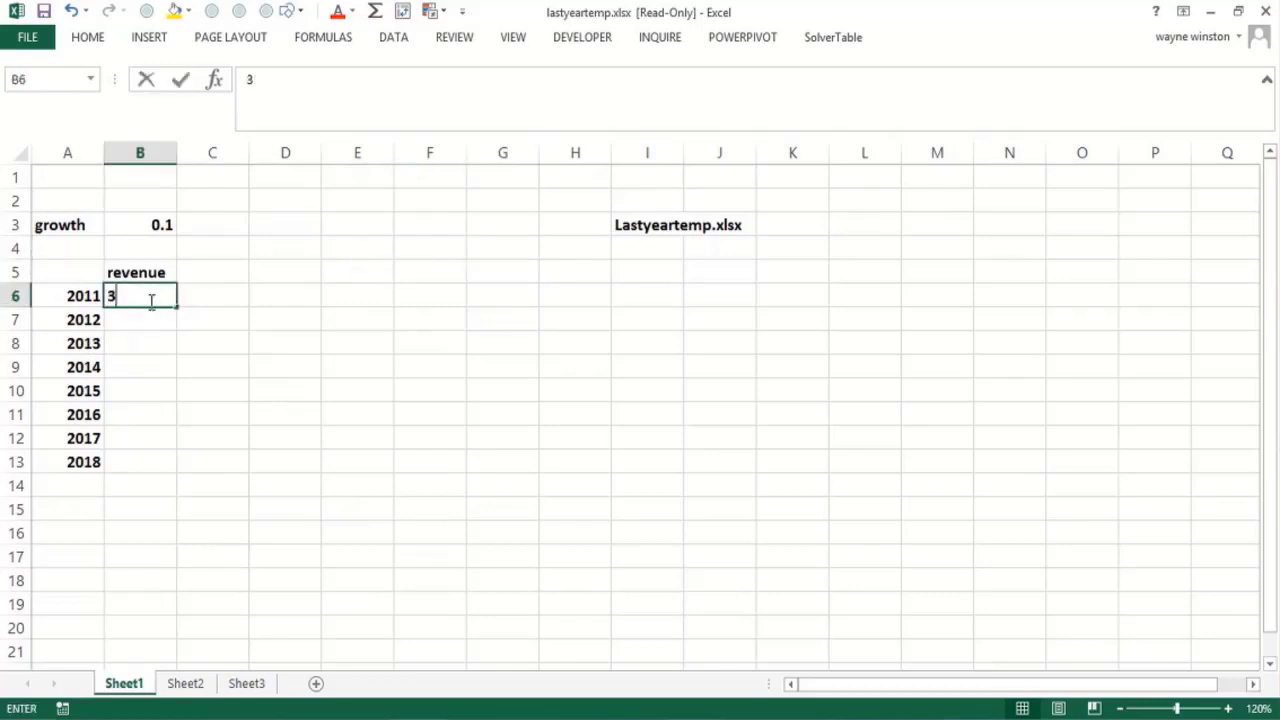
pyautogui.hotkey('ctrl', 'Return')
pyautogui.press('Right')
pyautogui.press('Right')
pyautogui.press('Right')
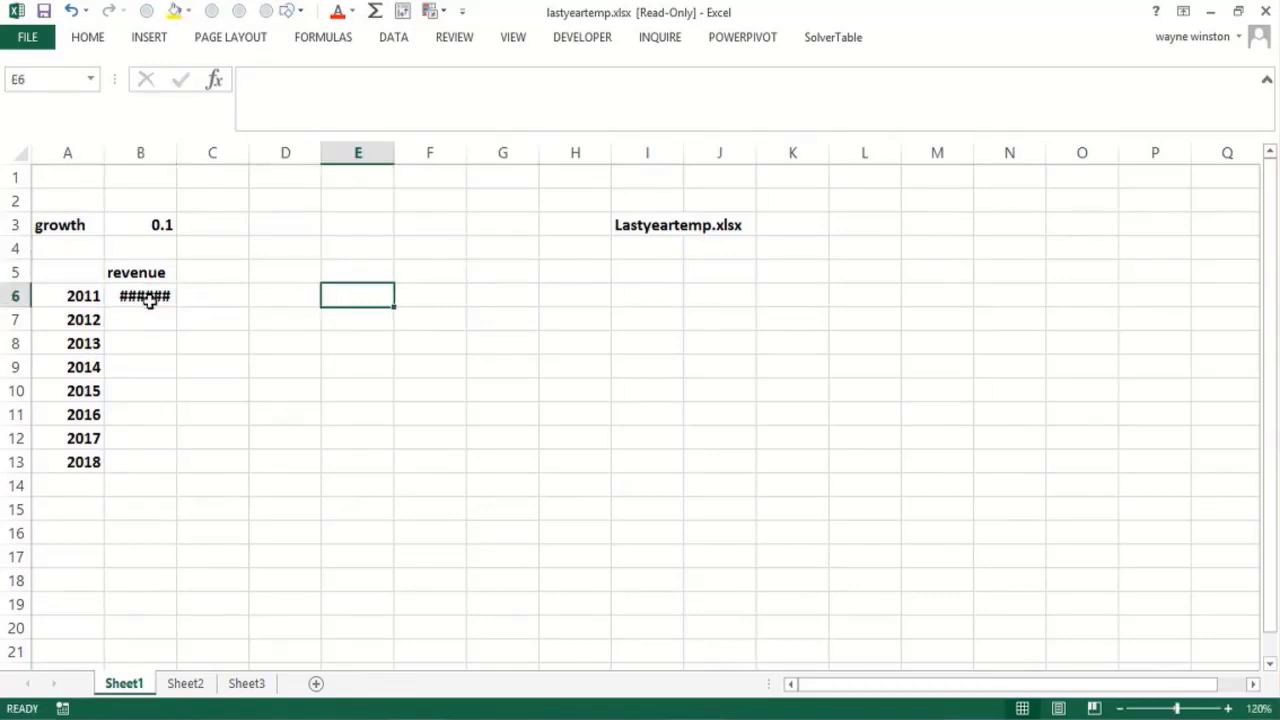
pyautogui.doubleClick(175, 155)
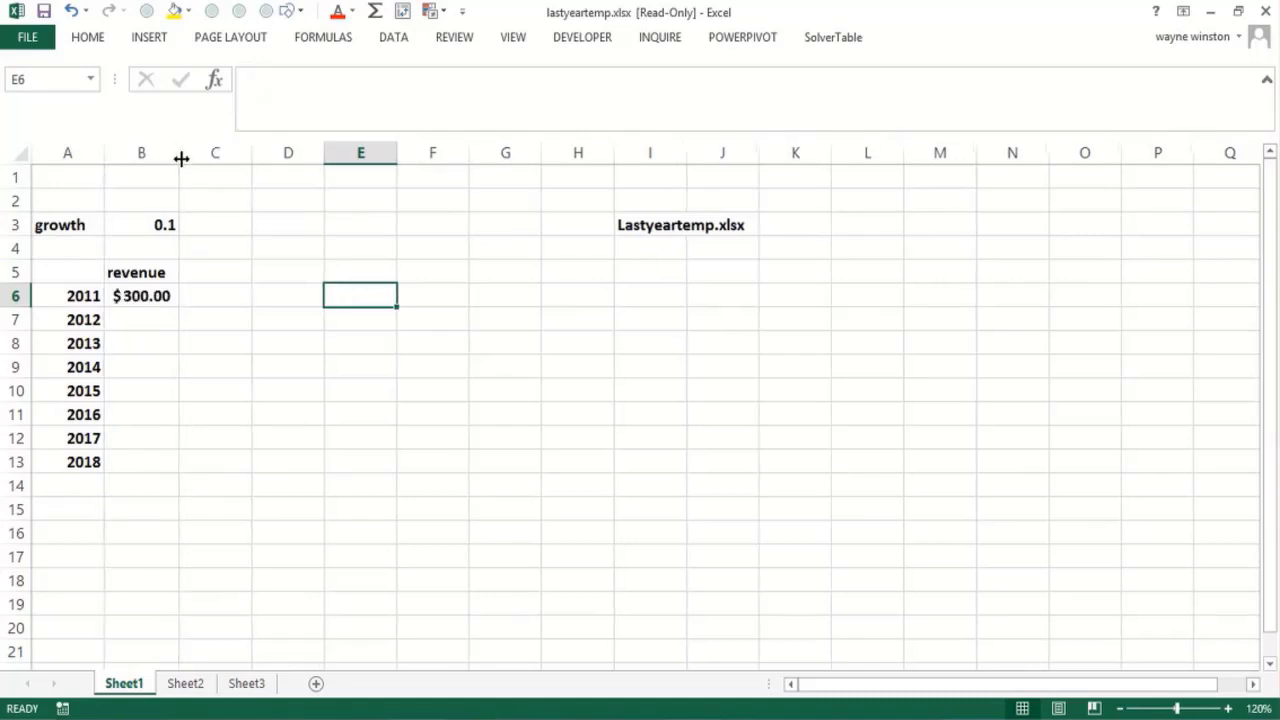
# - Enter the note nextyearrevenue=previous*(1+growthrate) in cell G6
pyautogui.click(478, 295)
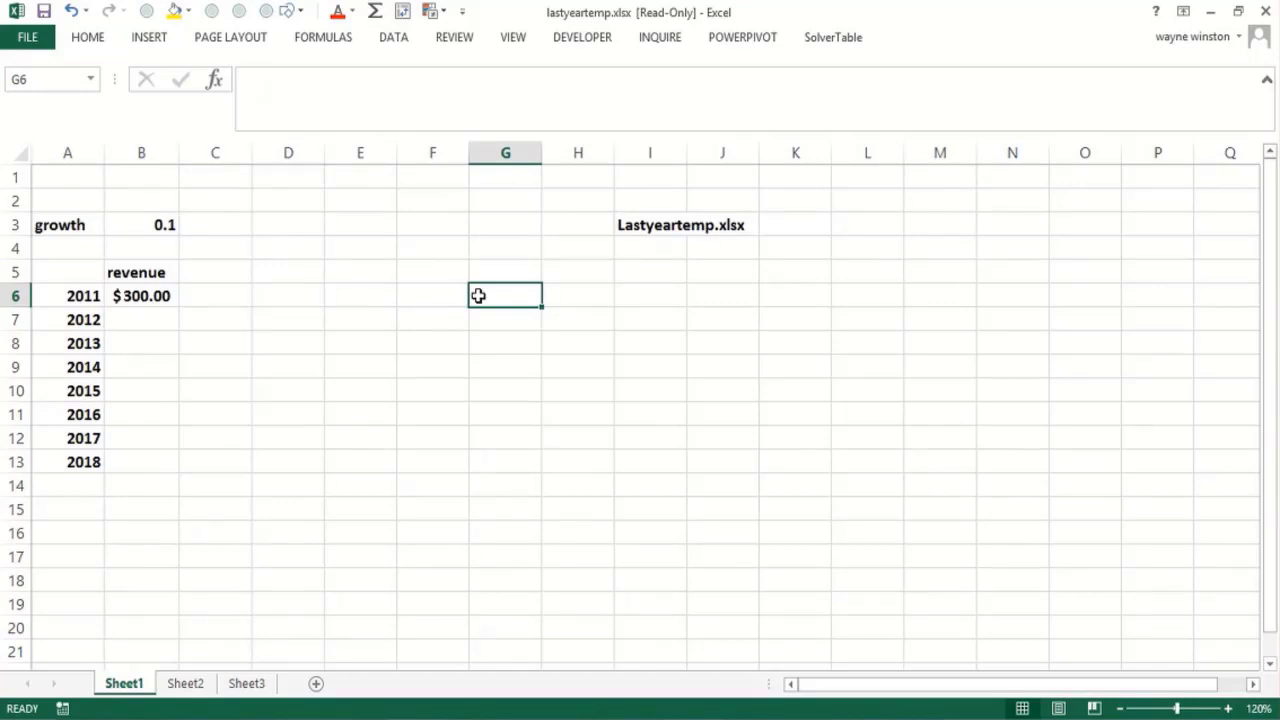
pyautogui.write('nextyea')
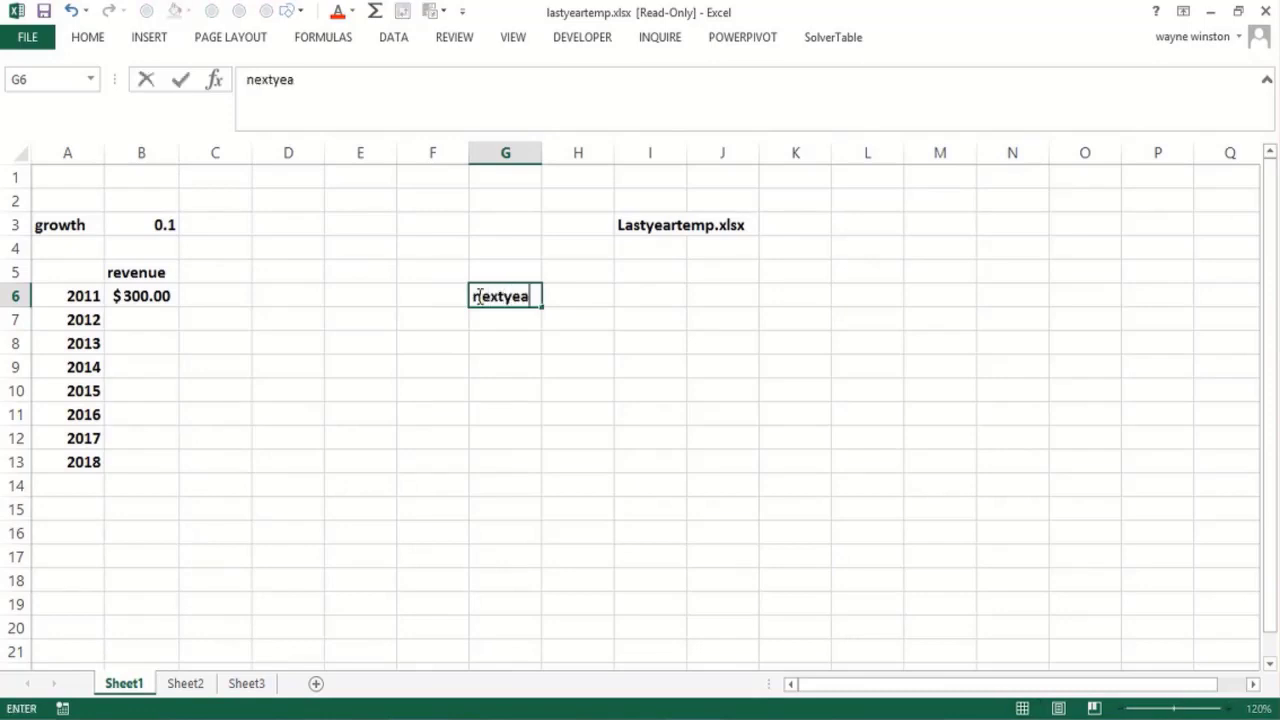
pyautogui.write('rrevenue=')
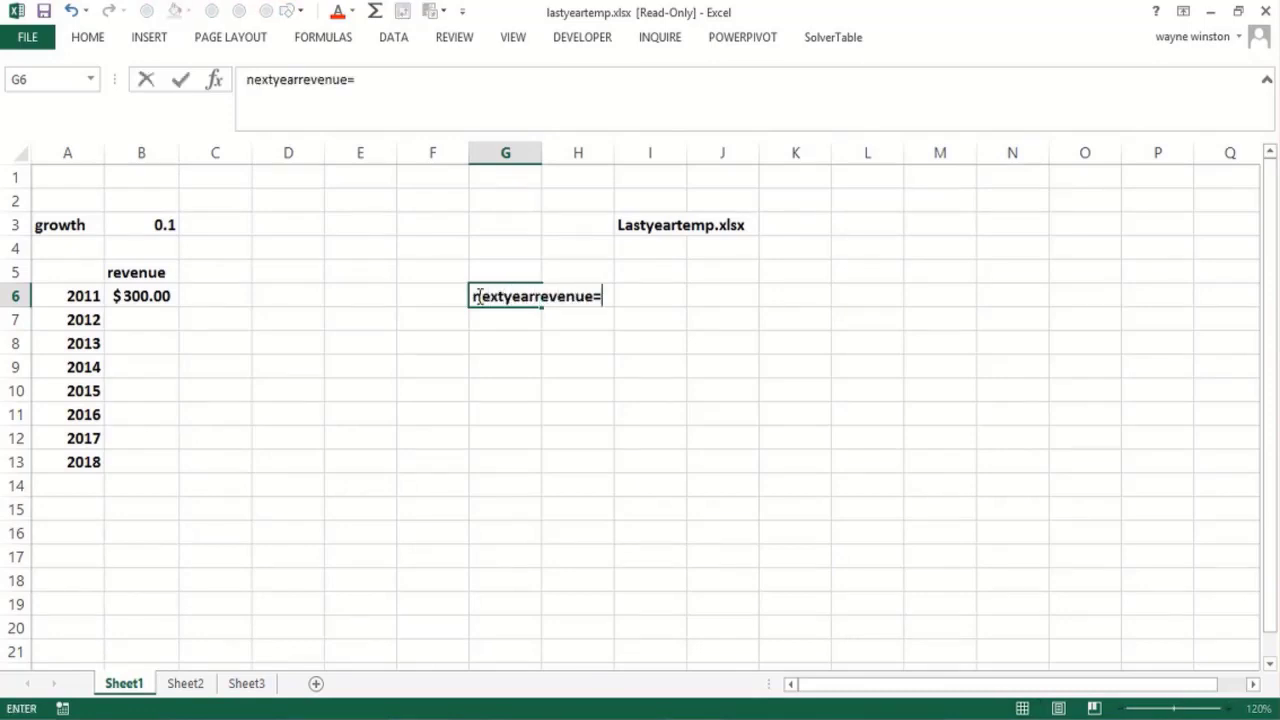
pyautogui.write('r')
pyautogui.press('BackSpace')
pyautogui.write('previo')
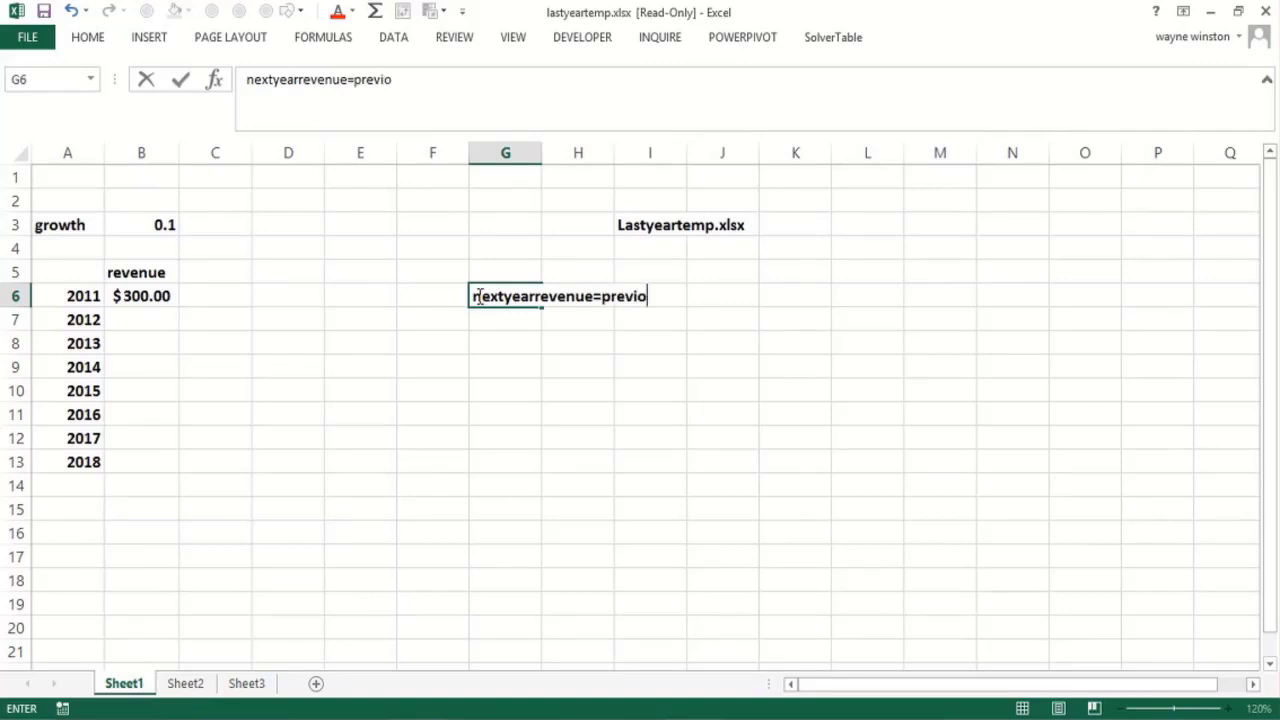
pyautogui.write('us*(1+gro')
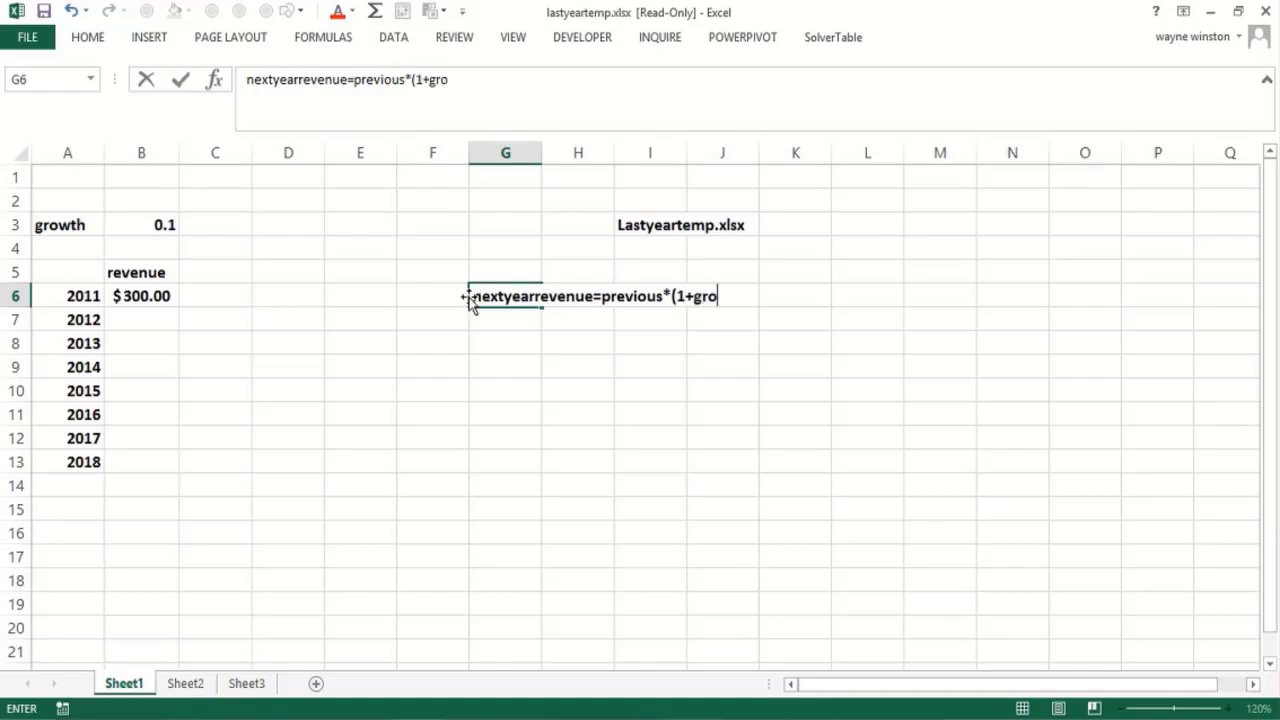
pyautogui.write('wthrate')
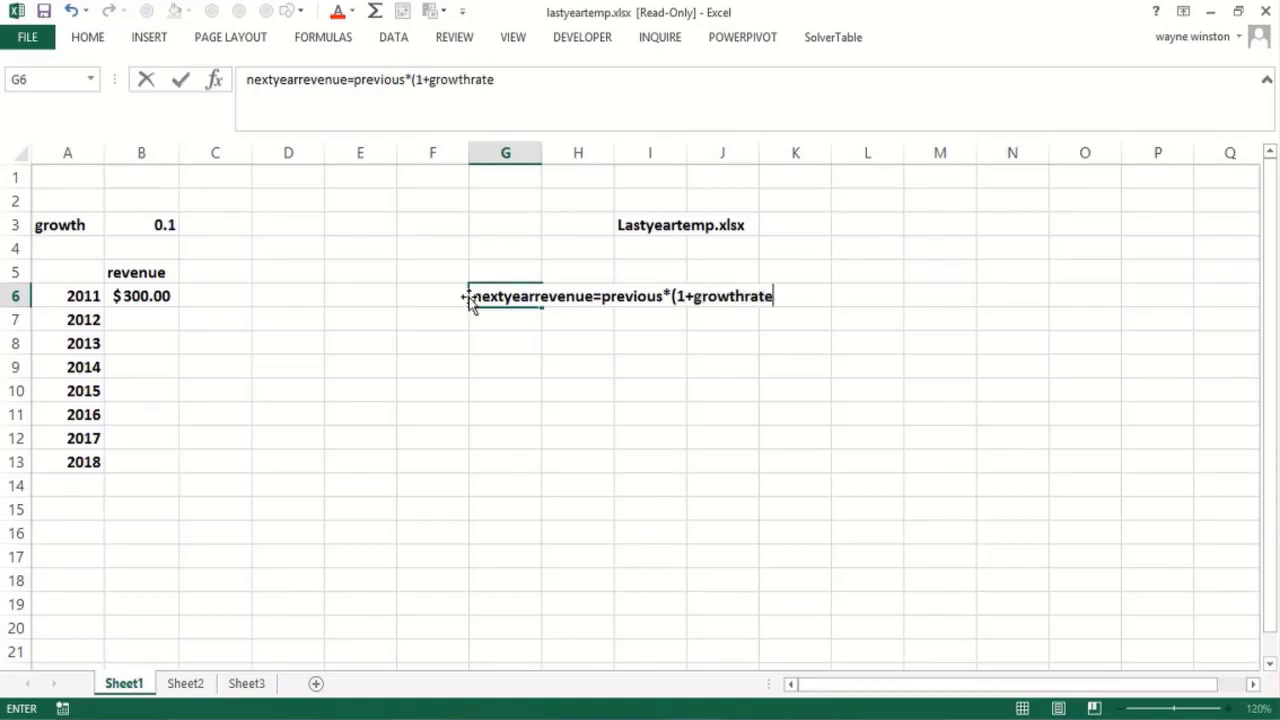
pyautogui.write(')')
pyautogui.press('Return')
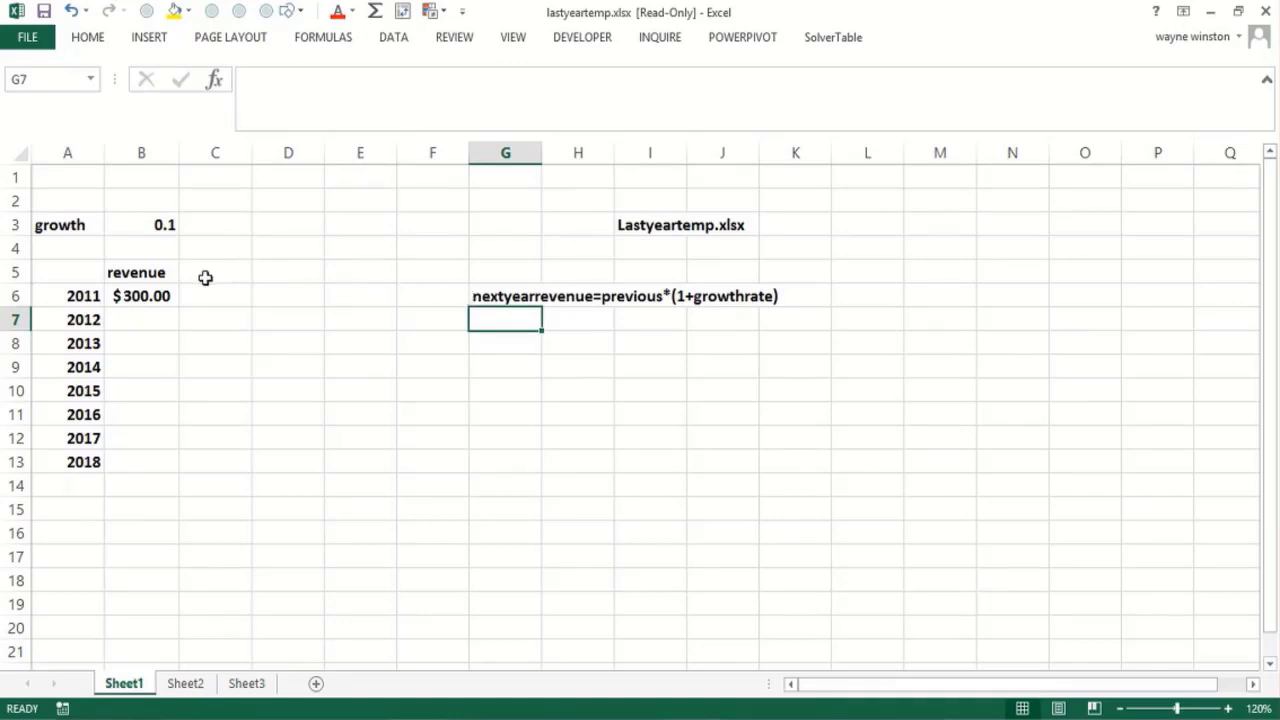
# - Assign the name growth to the growth rate cell B3
pyautogui.click(161, 296)
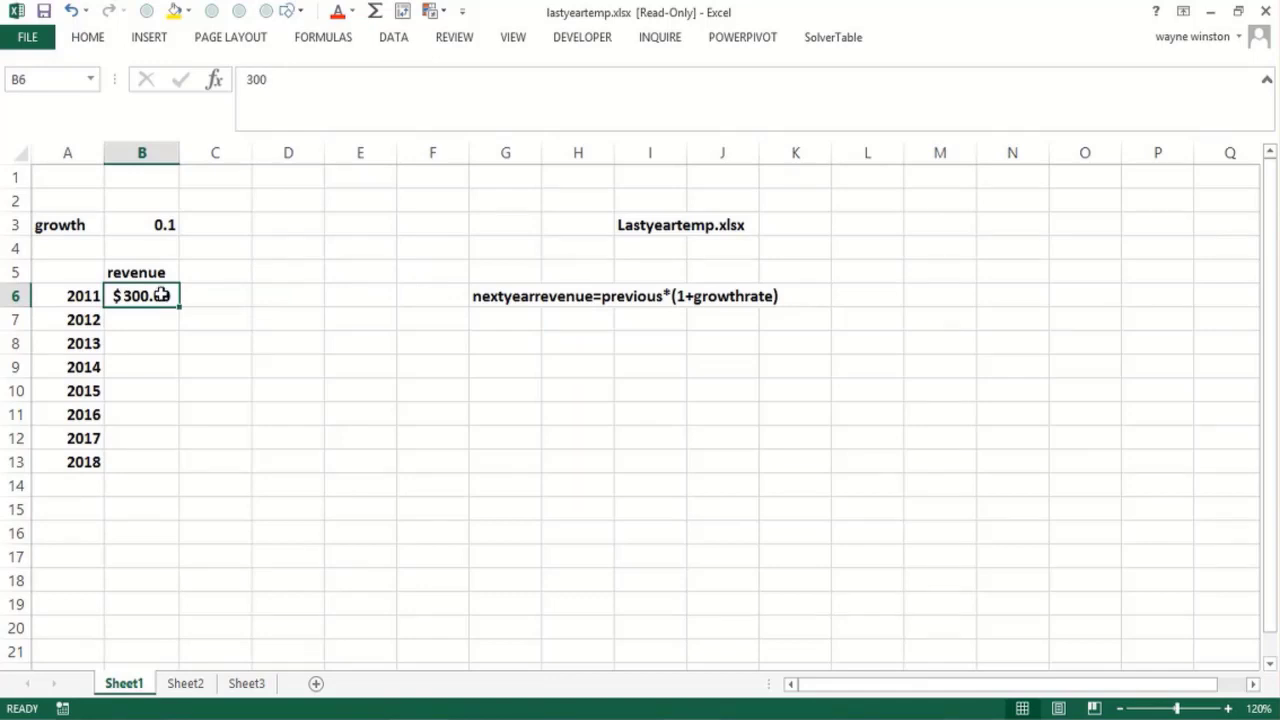
pyautogui.click(154, 220)
pyautogui.click(89, 78)
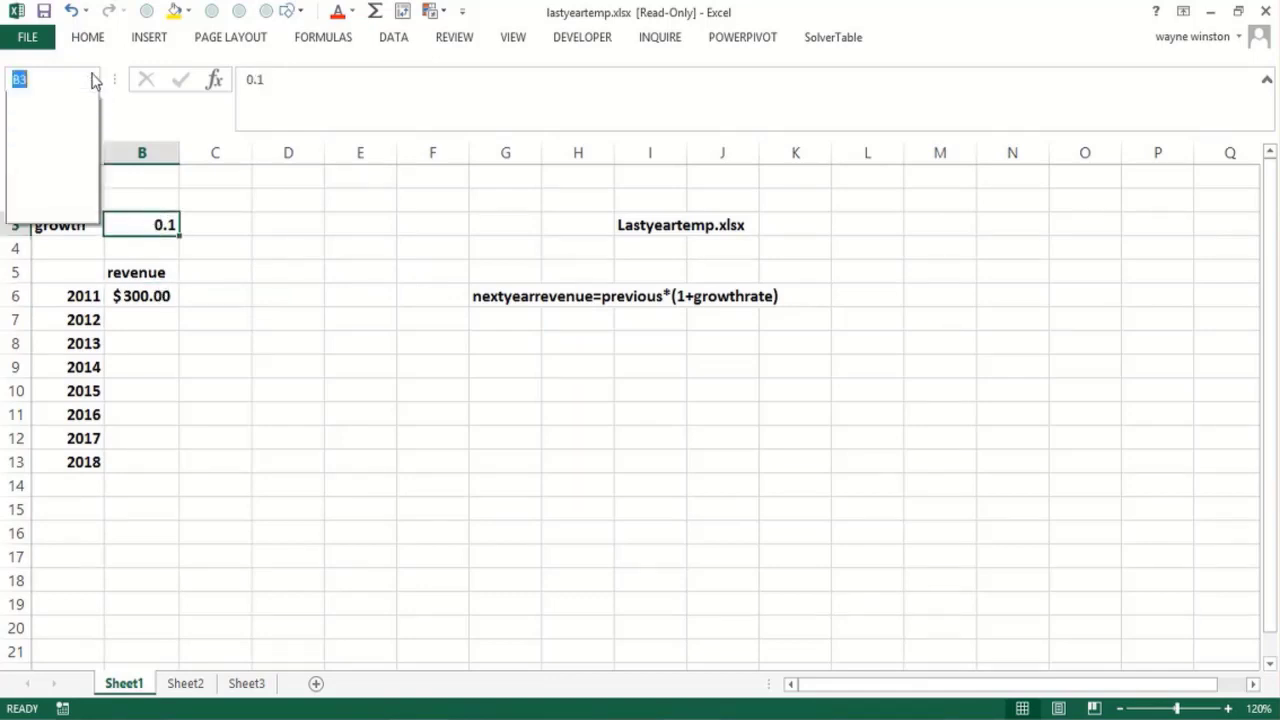
pyautogui.write('growth')
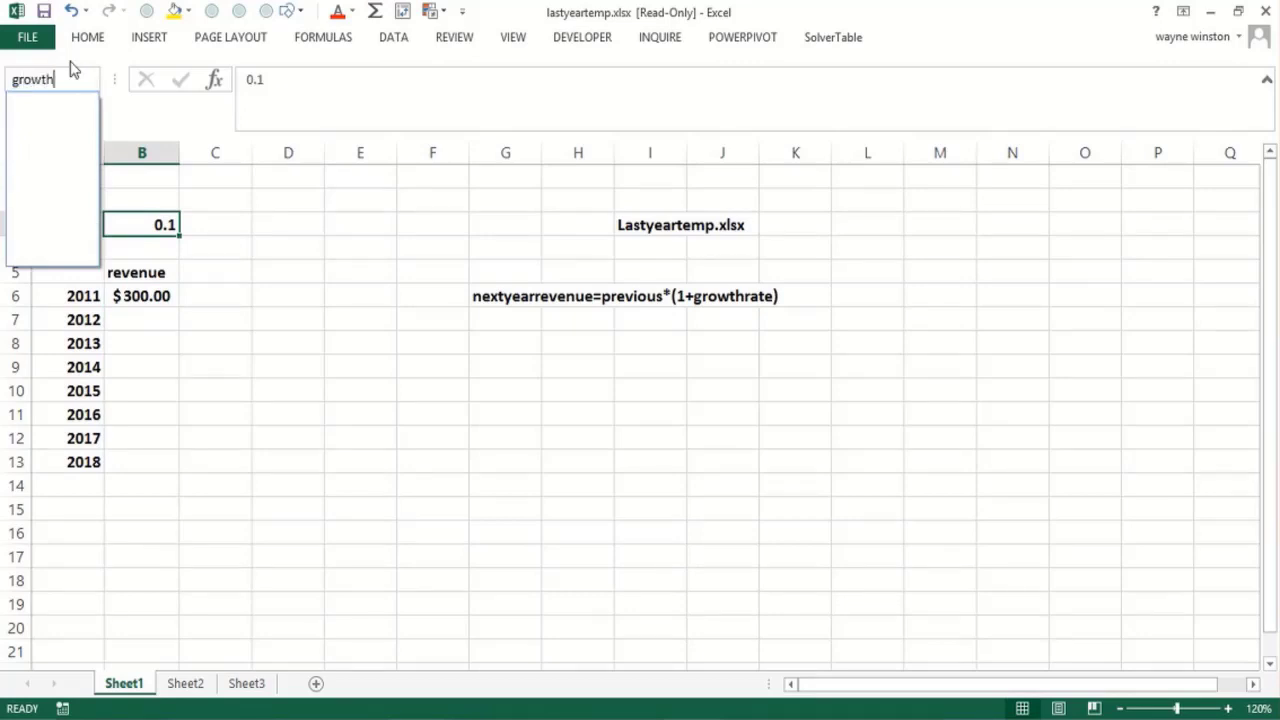
pyautogui.press('Return')
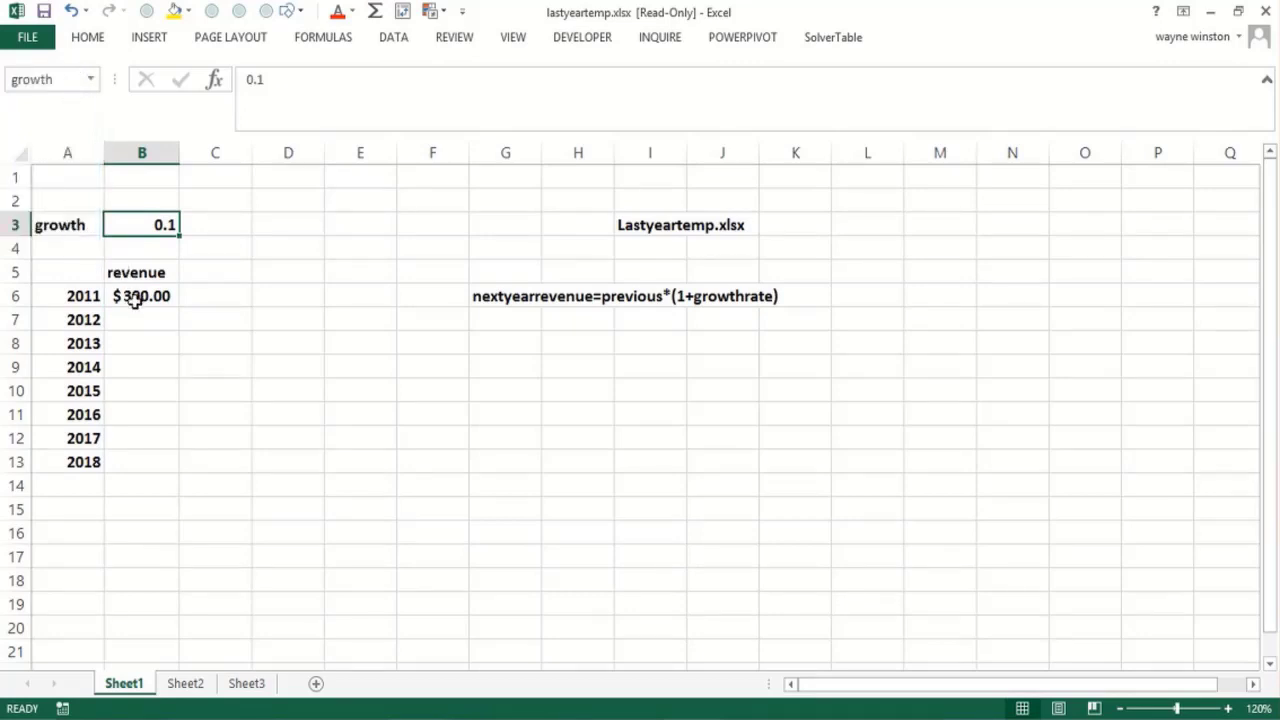
# - With B6 as the active cell, define a workbook-level name previous that refers to the cell directly above, using a relative reference to B5
pyautogui.click(146, 298)
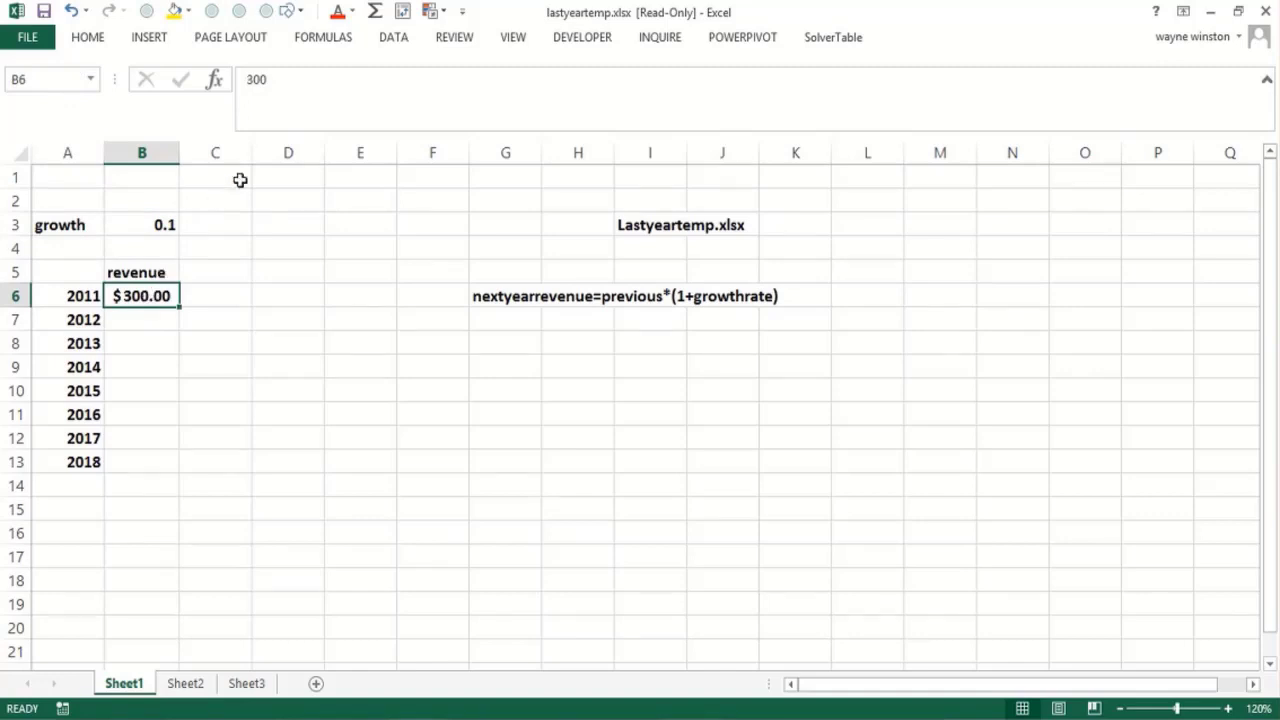
pyautogui.click(334, 40)
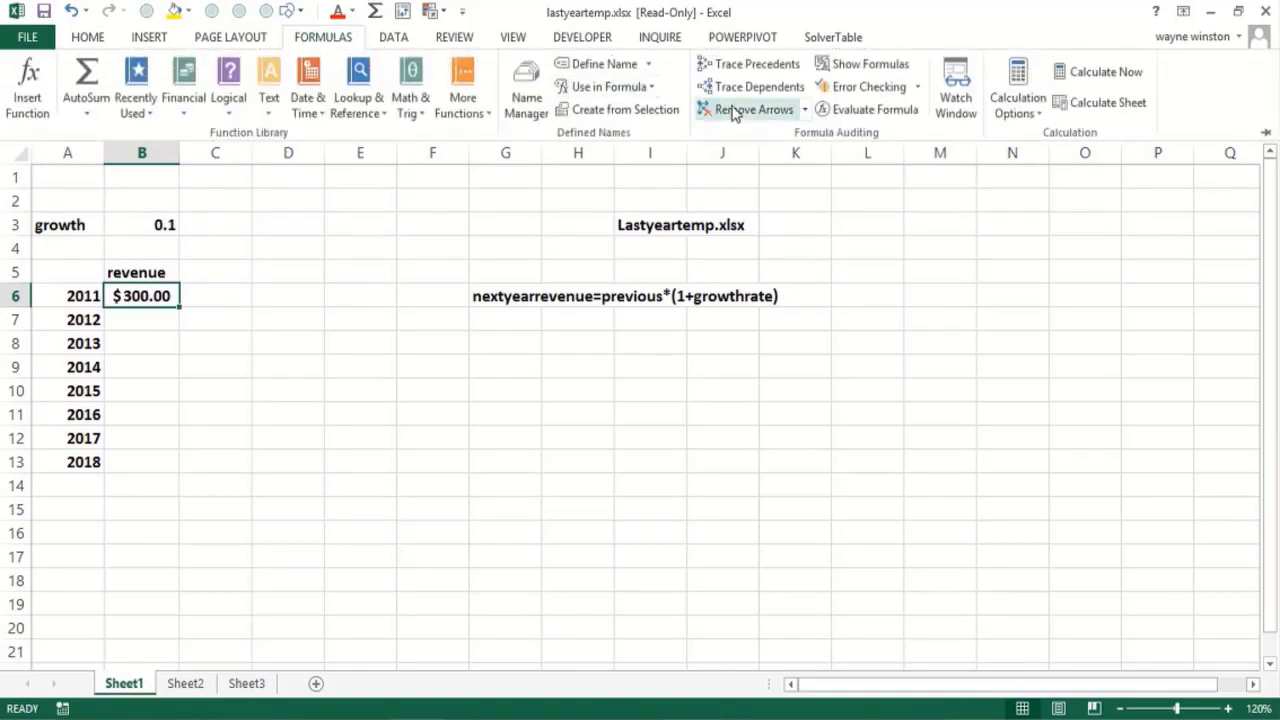
pyautogui.click(650, 64)
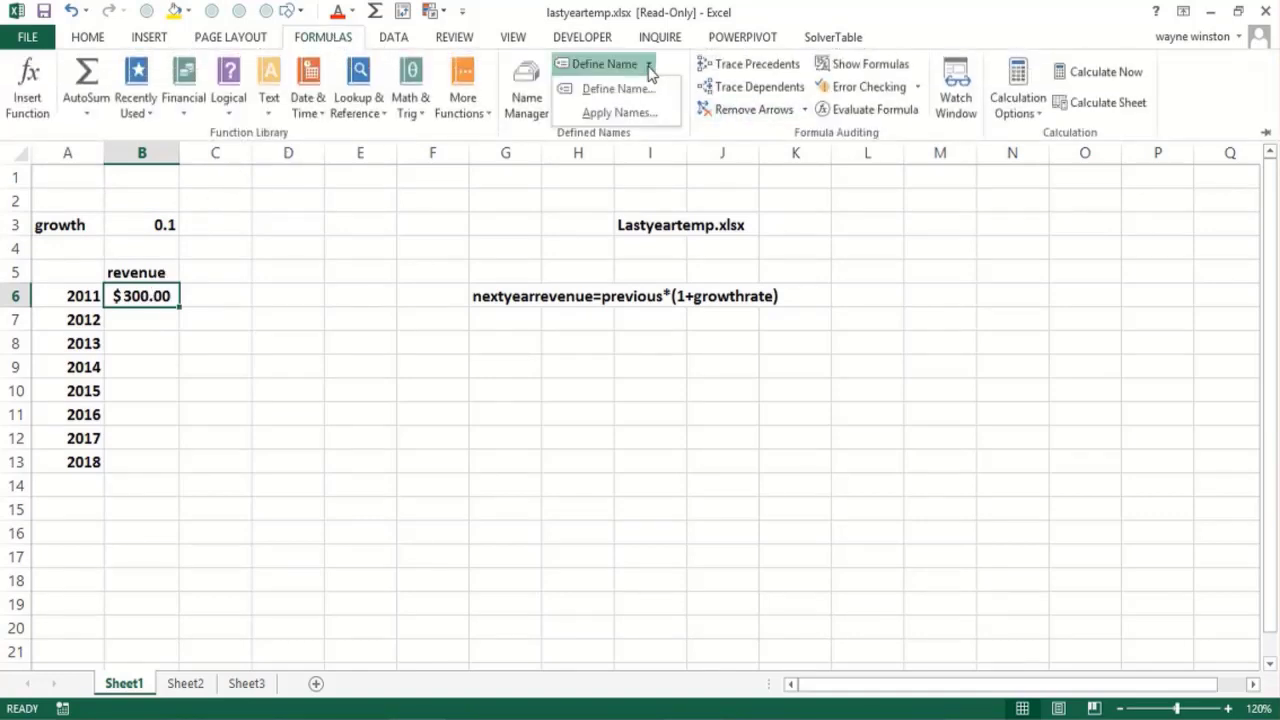
pyautogui.click(641, 90)
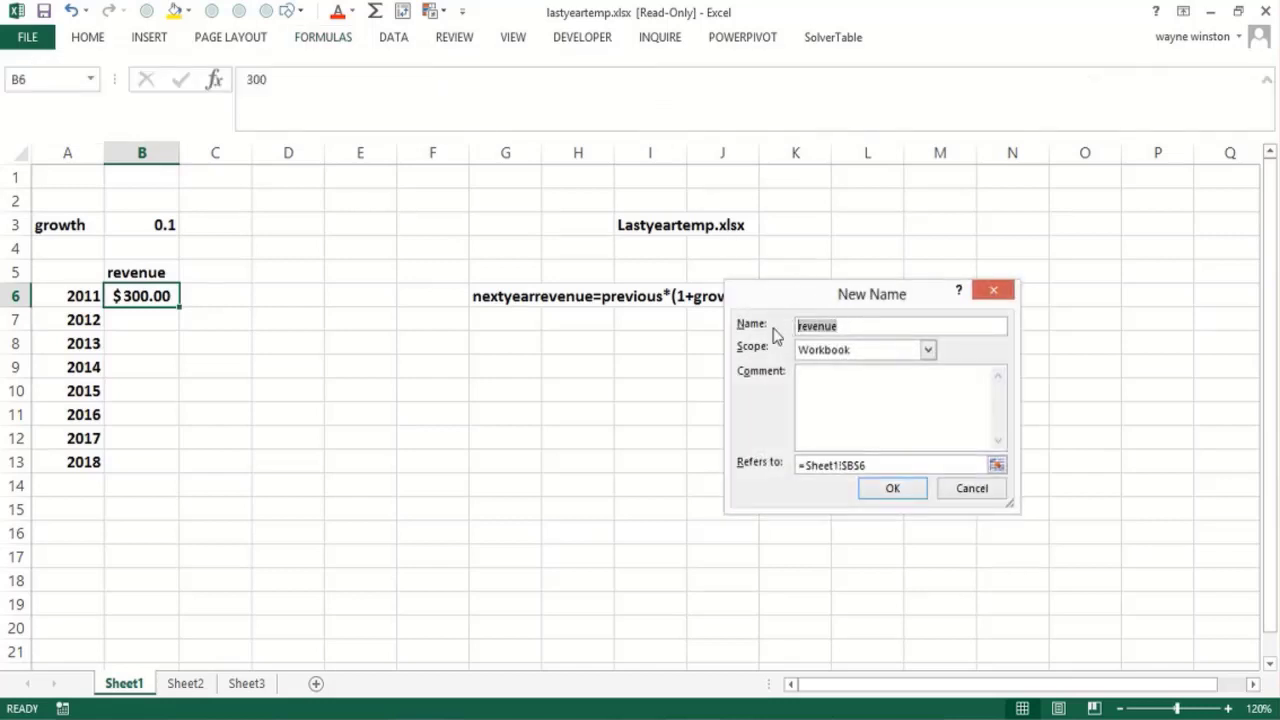
pyautogui.write('p')
pyautogui.moveTo(870, 463); pyautogui.dragTo(786, 463)
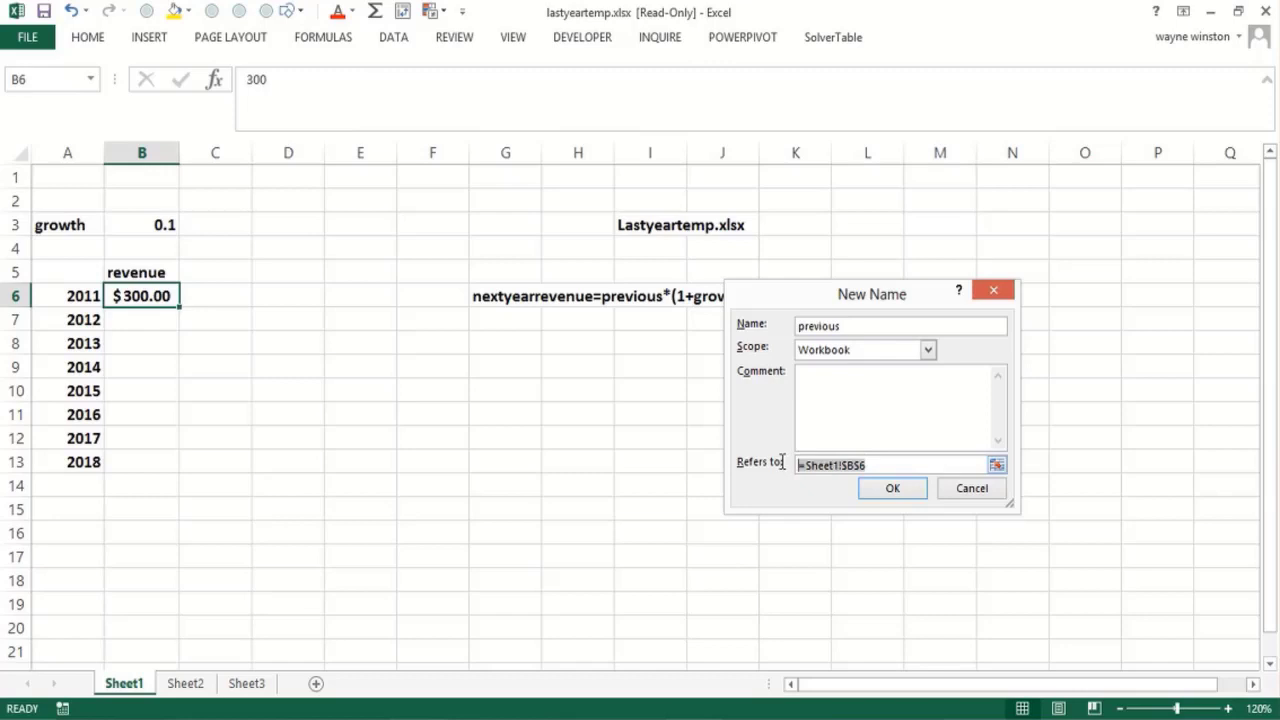
pyautogui.click(142, 272)
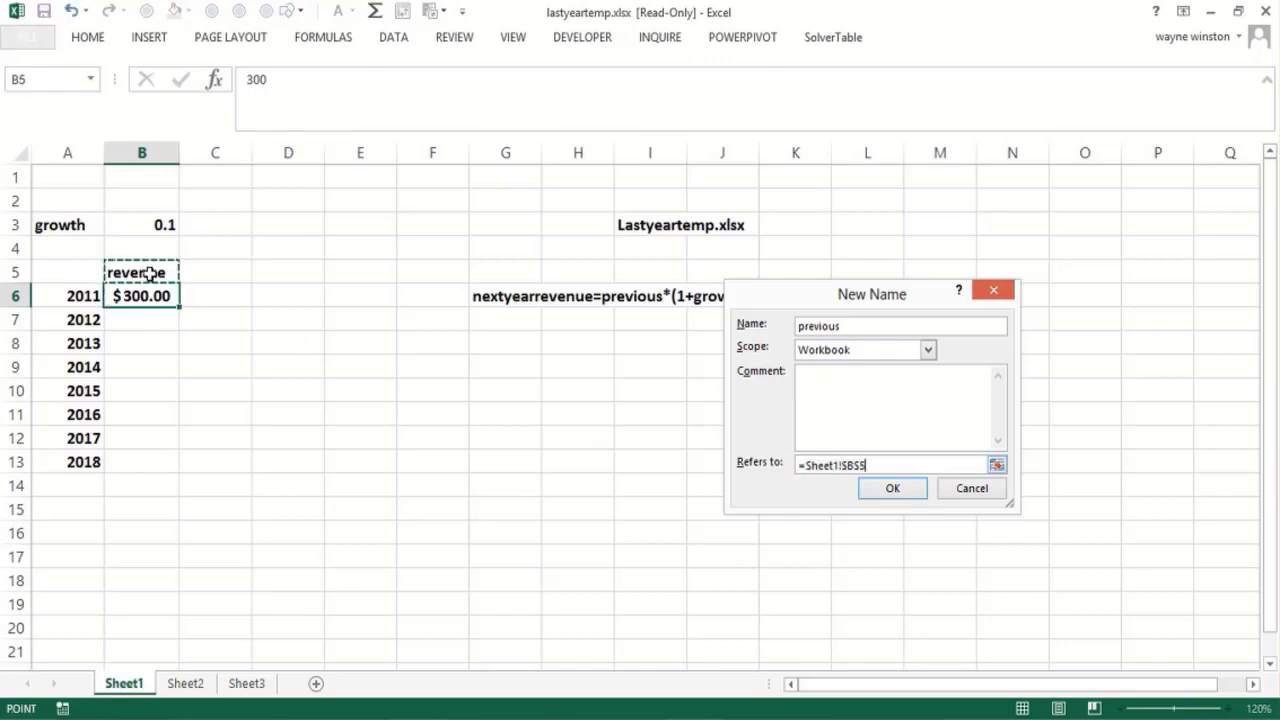
pyautogui.press('F4')
pyautogui.press('F4')
pyautogui.click(893, 490)
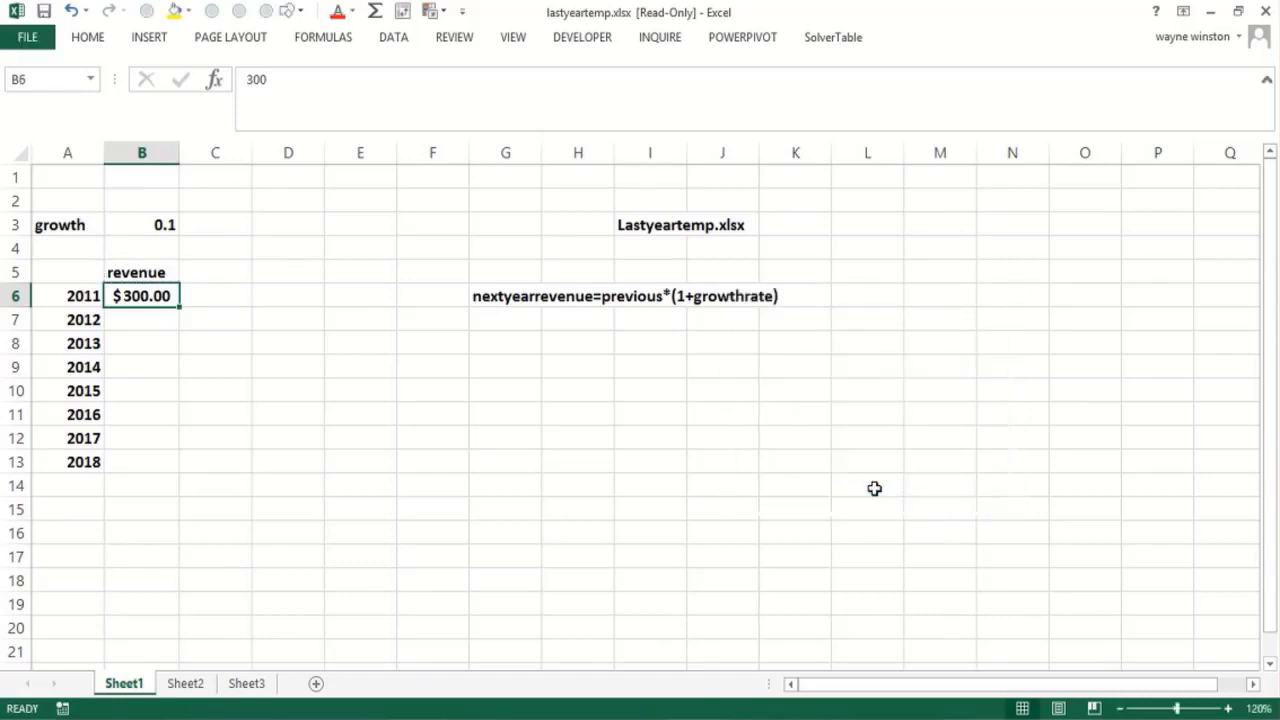
# - Test the previous name by entering 500 in K12 and the formula =previous in K13
pyautogui.click(794, 445)
pyautogui.write('500')
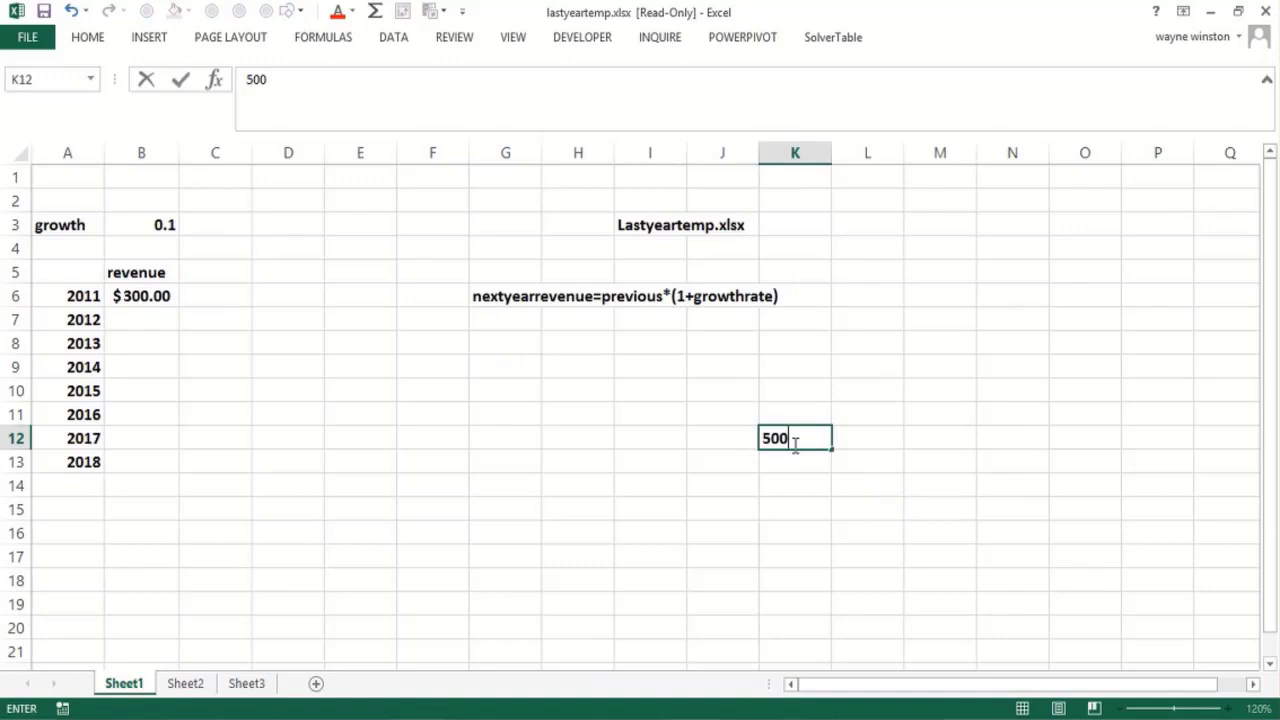
pyautogui.press('Return')
pyautogui.write('=previo')
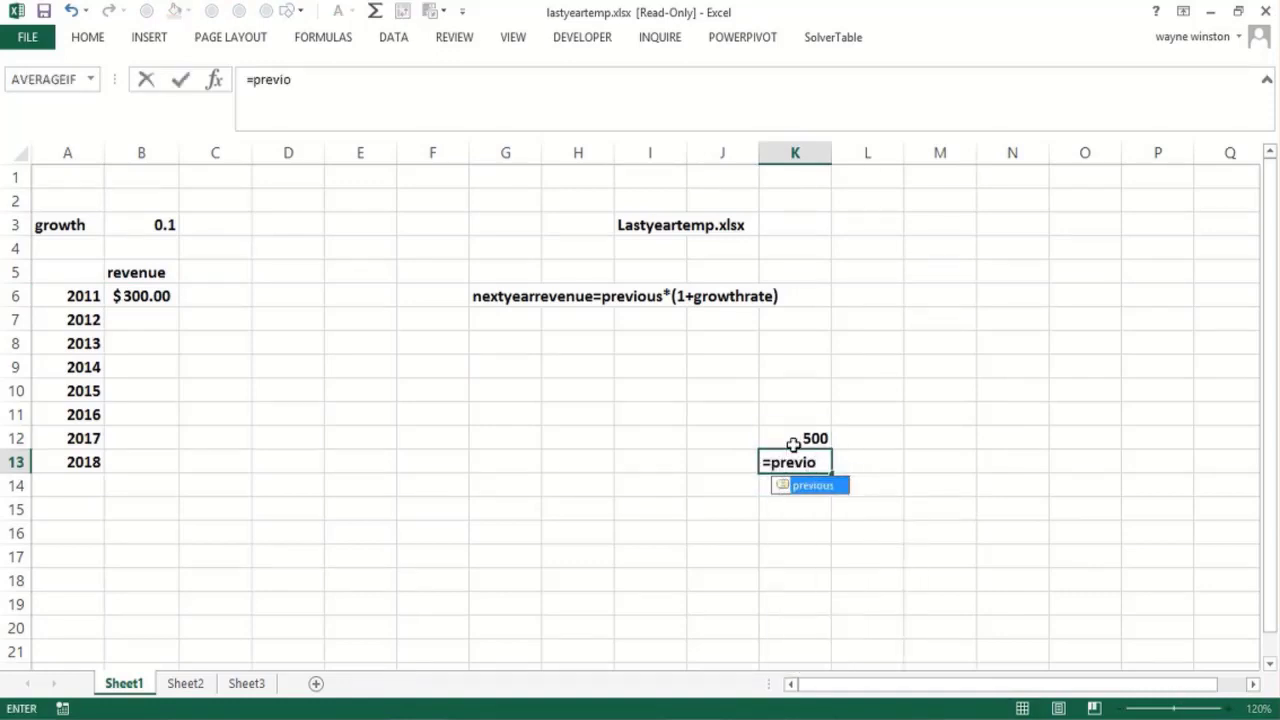
pyautogui.write('us')
pyautogui.press('Return')
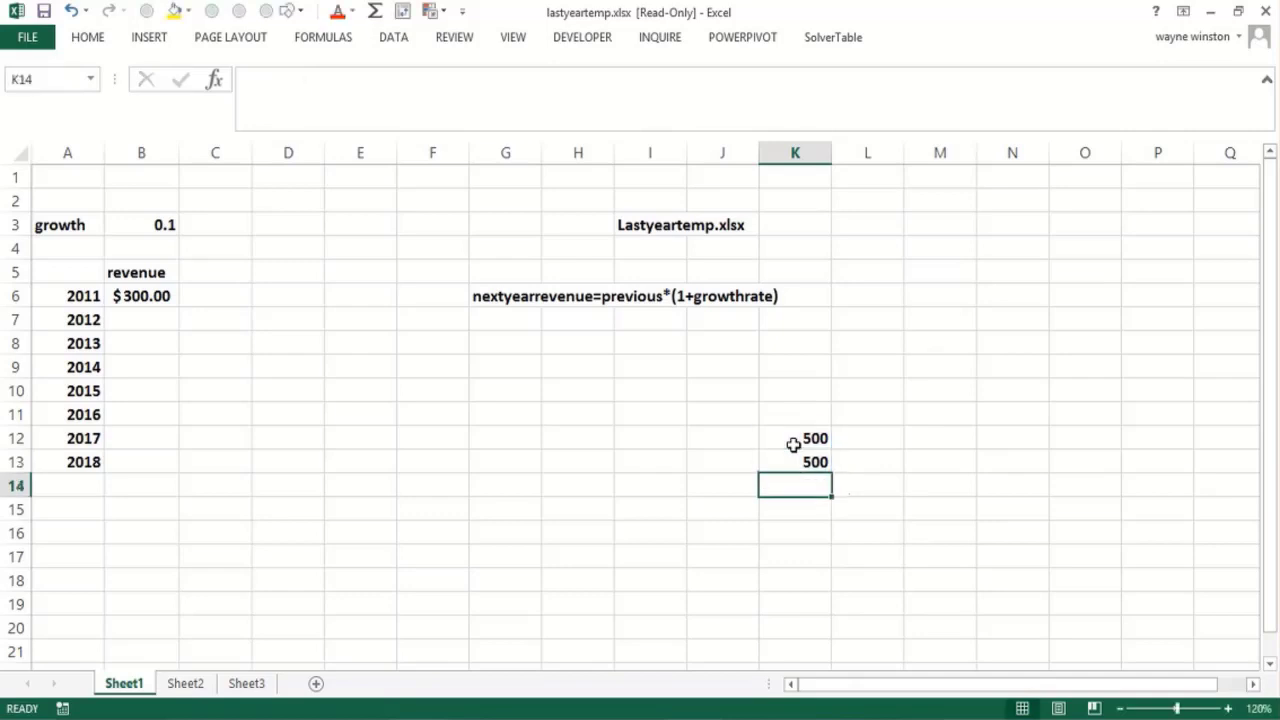
# - Test the previous name in another column with 900 in N16 and =previous in N17
pyautogui.click(1027, 527)
pyautogui.write('900')
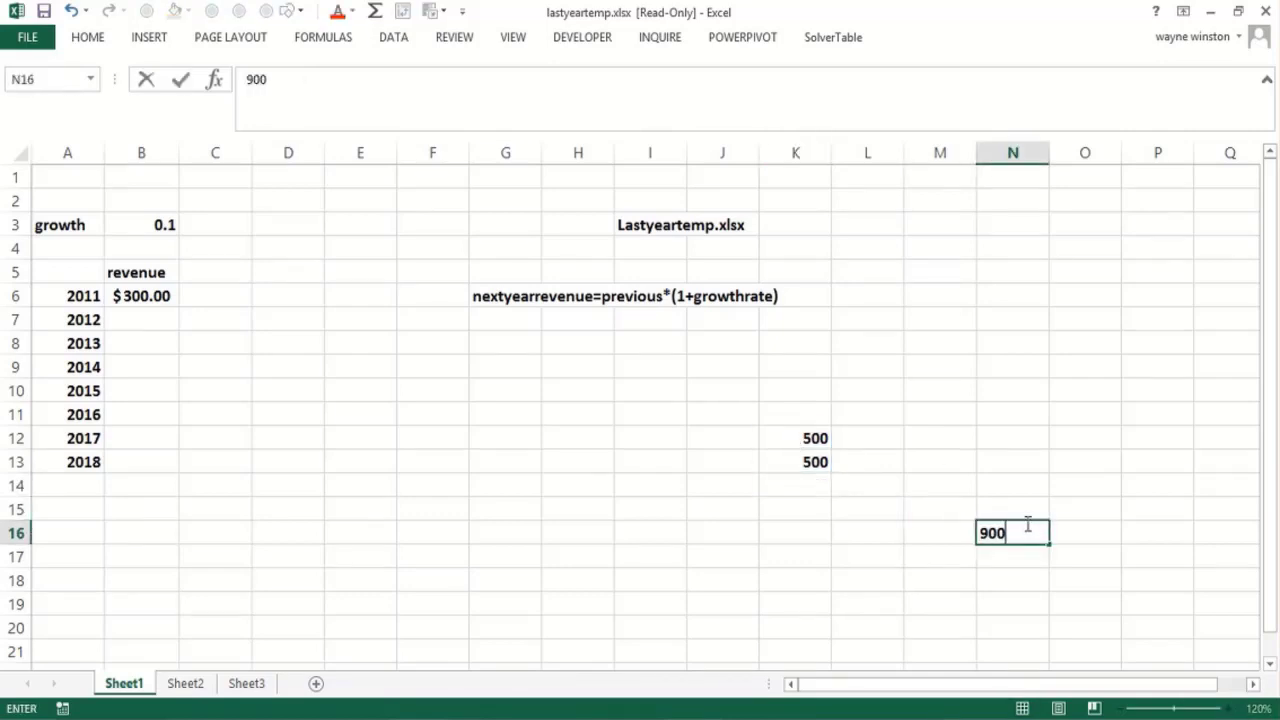
pyautogui.press('Return')
pyautogui.write('=previous')
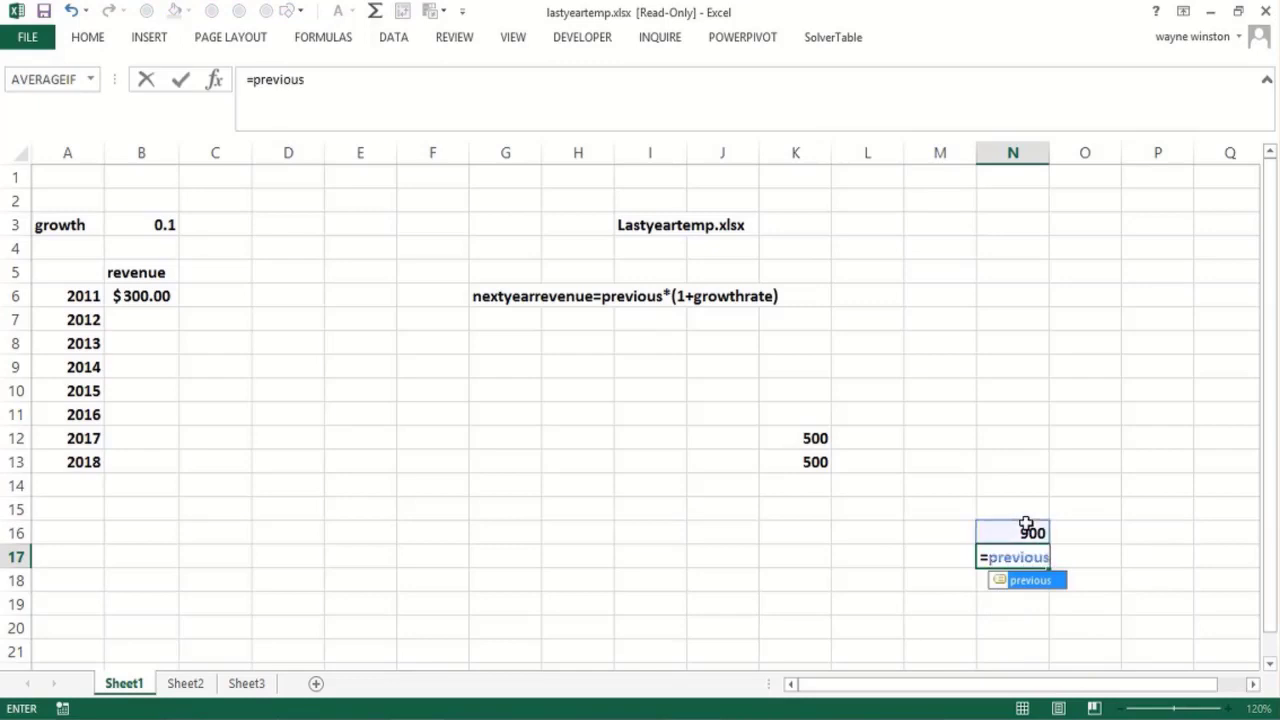
pyautogui.press('Return')
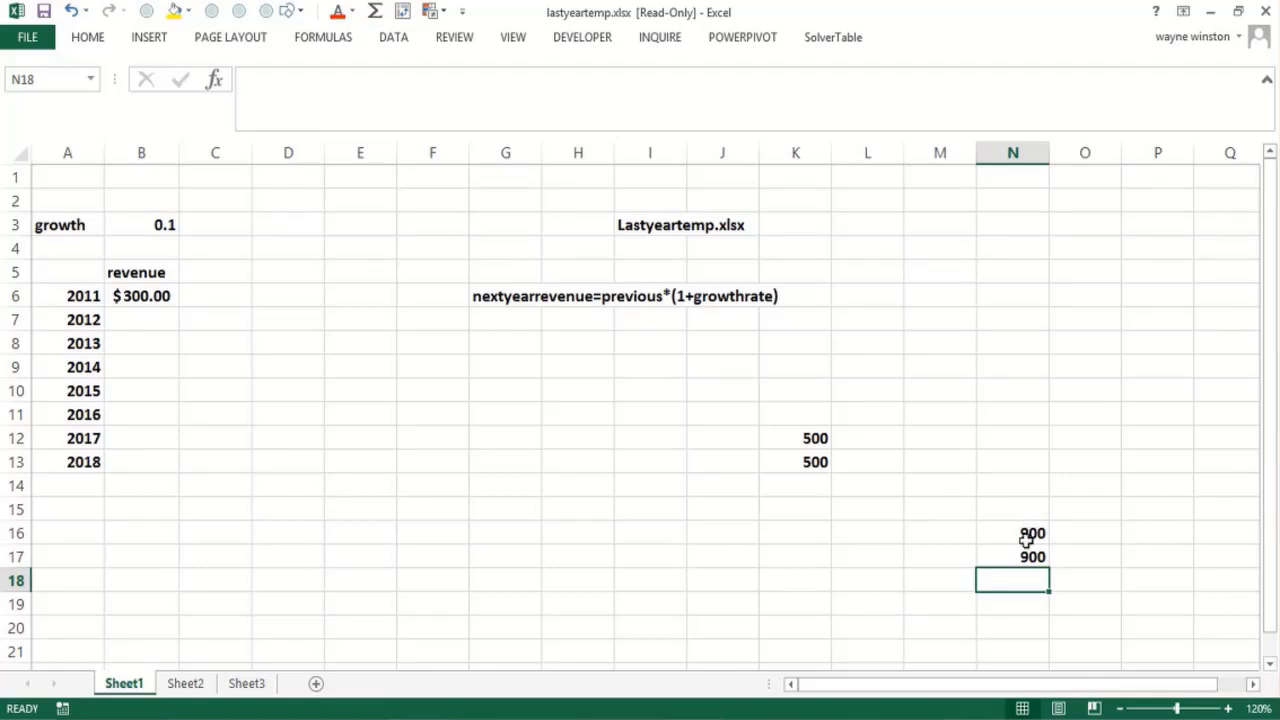
# - Enter the formula =(1+growth)*previous in B7 for the 2012 revenue
pyautogui.click(139, 319)
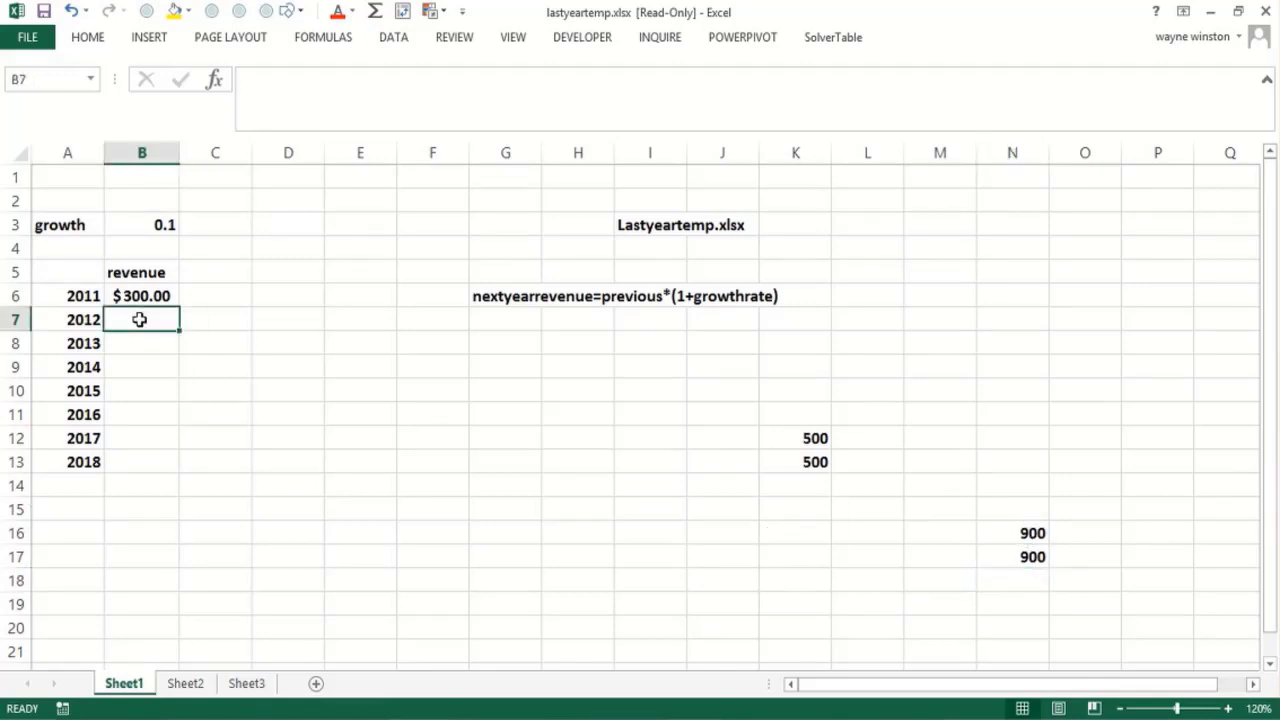
pyautogui.write('=1+')
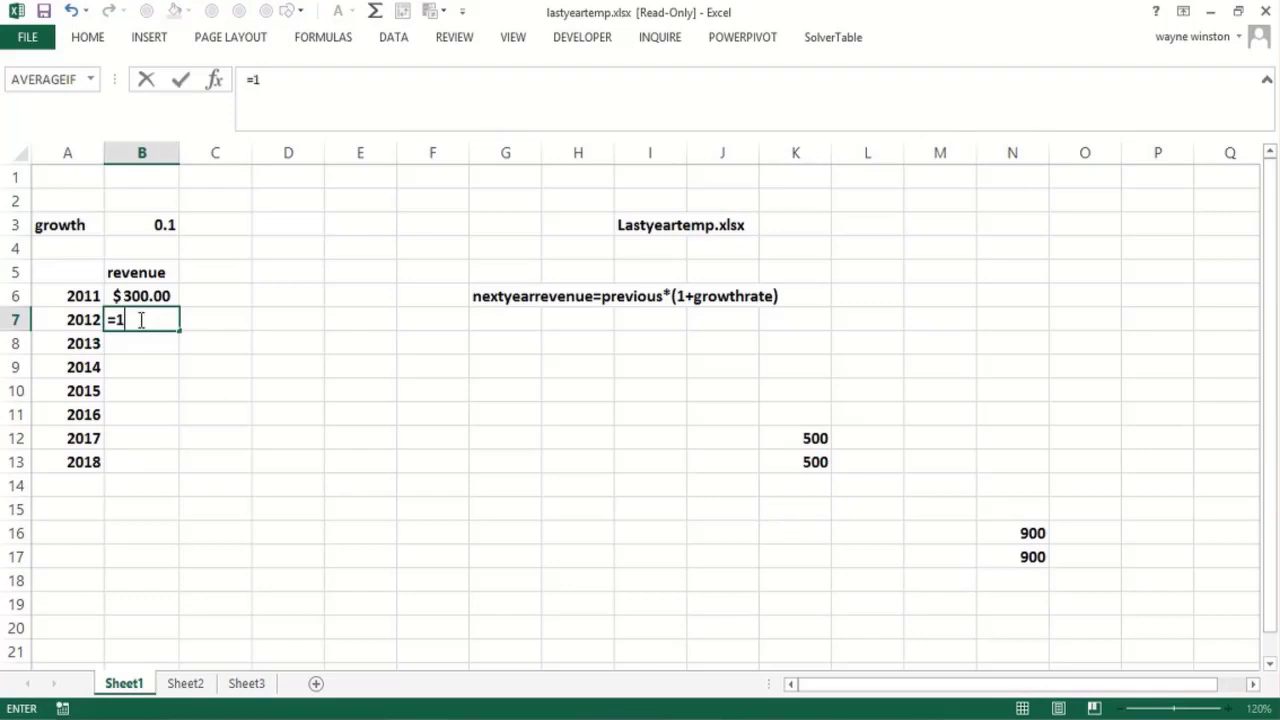
pyautogui.click(140, 231)
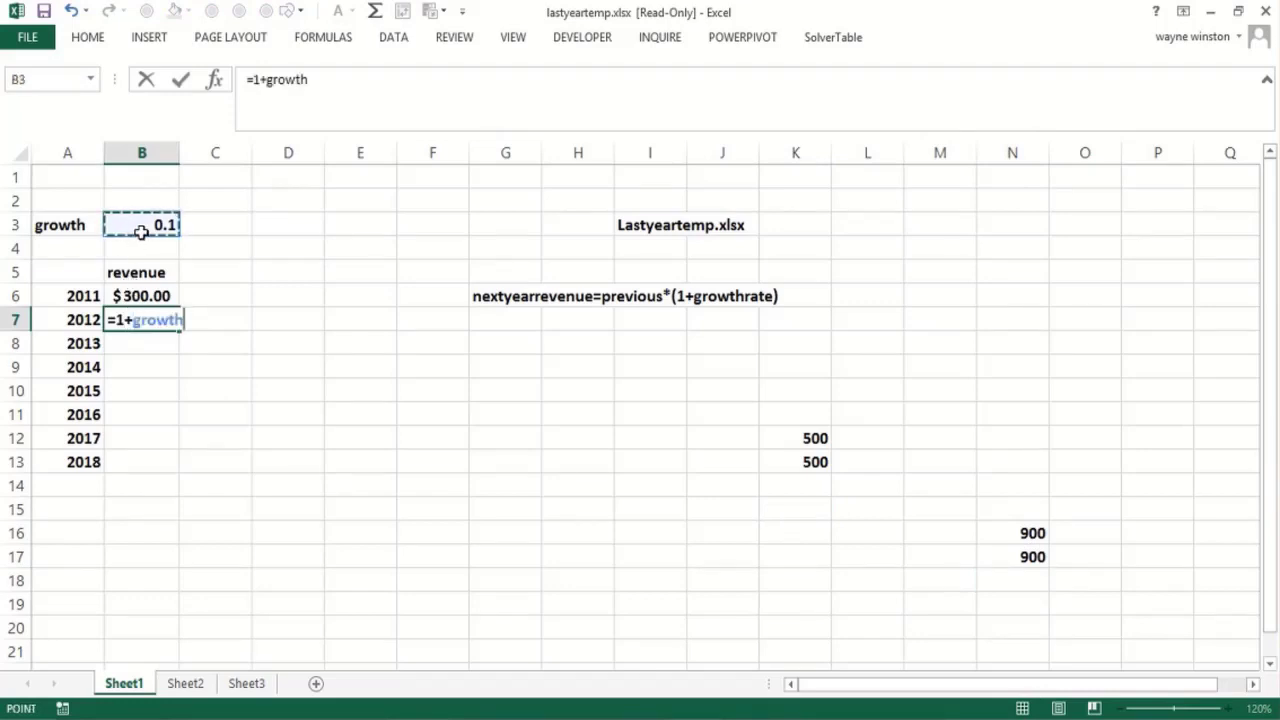
pyautogui.write(')')
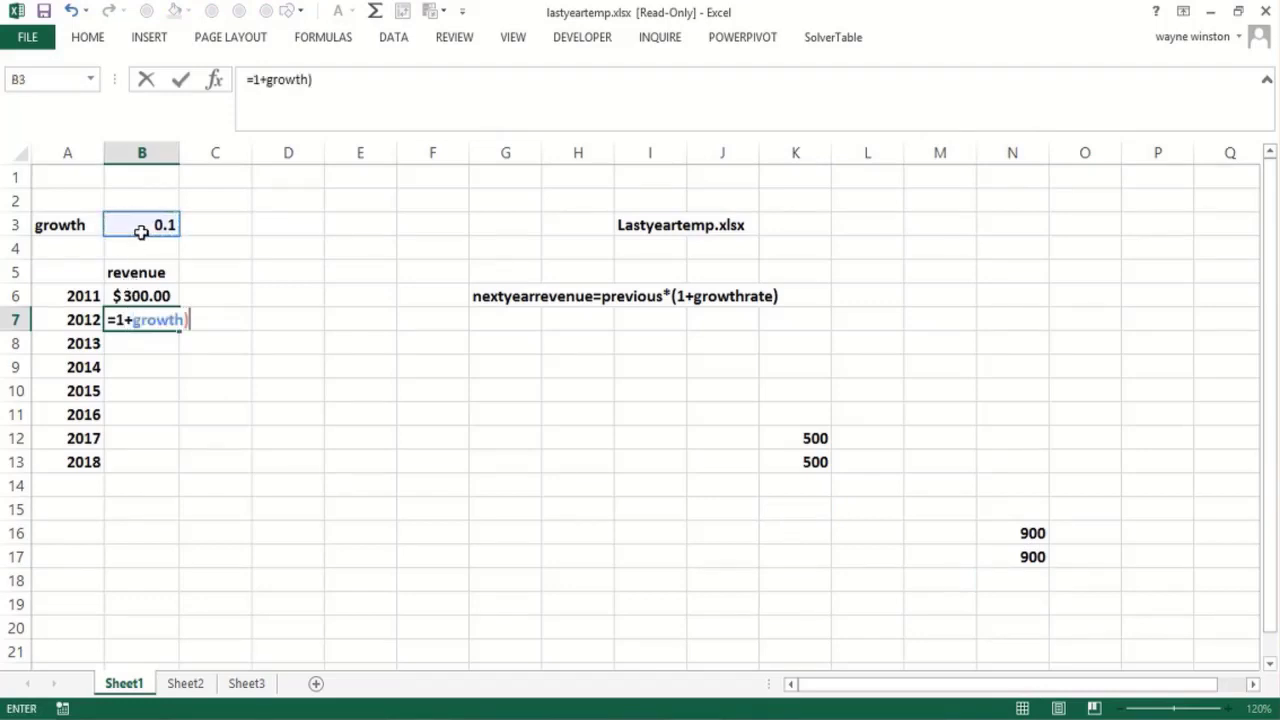
pyautogui.write('*previous')
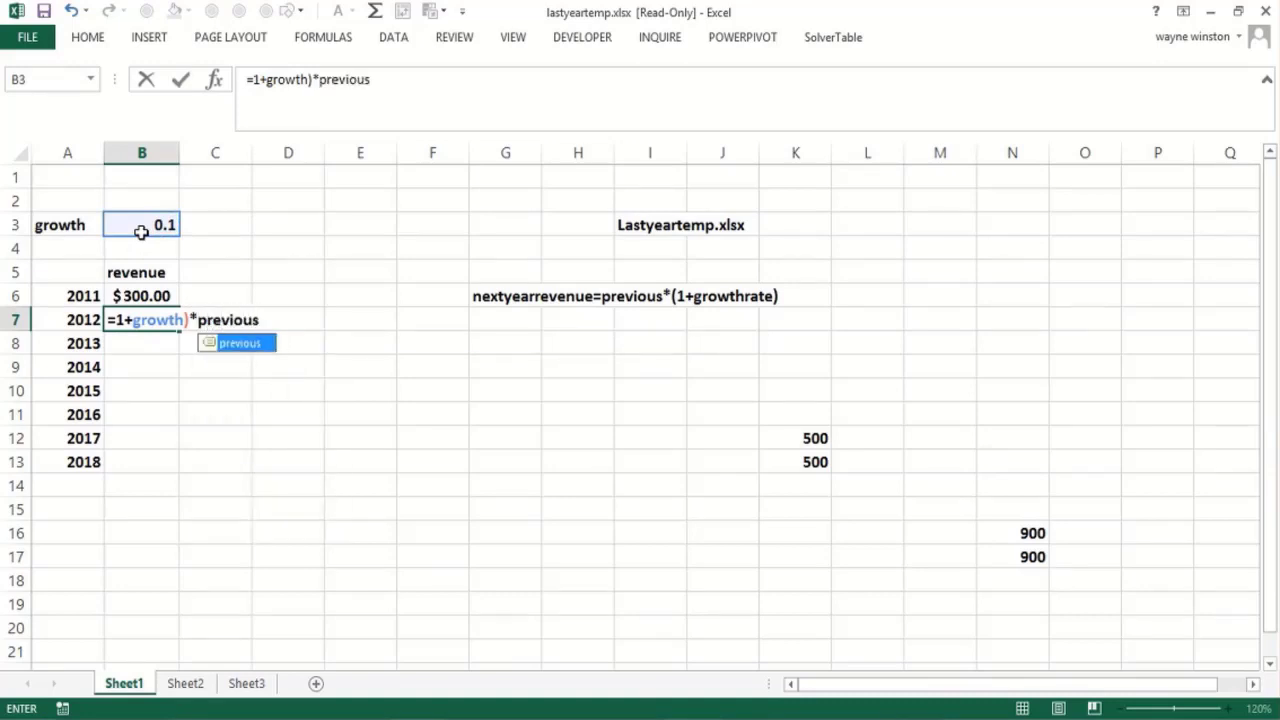
pyautogui.press('Return')
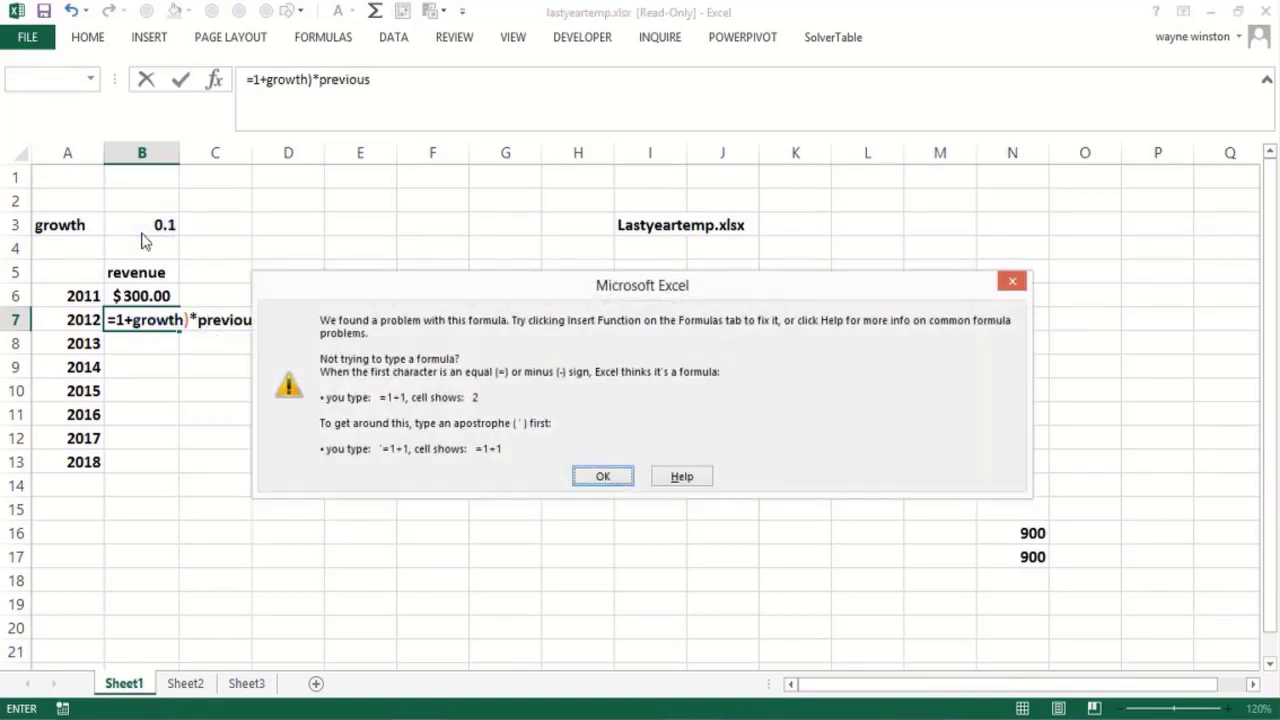
pyautogui.press('Return')
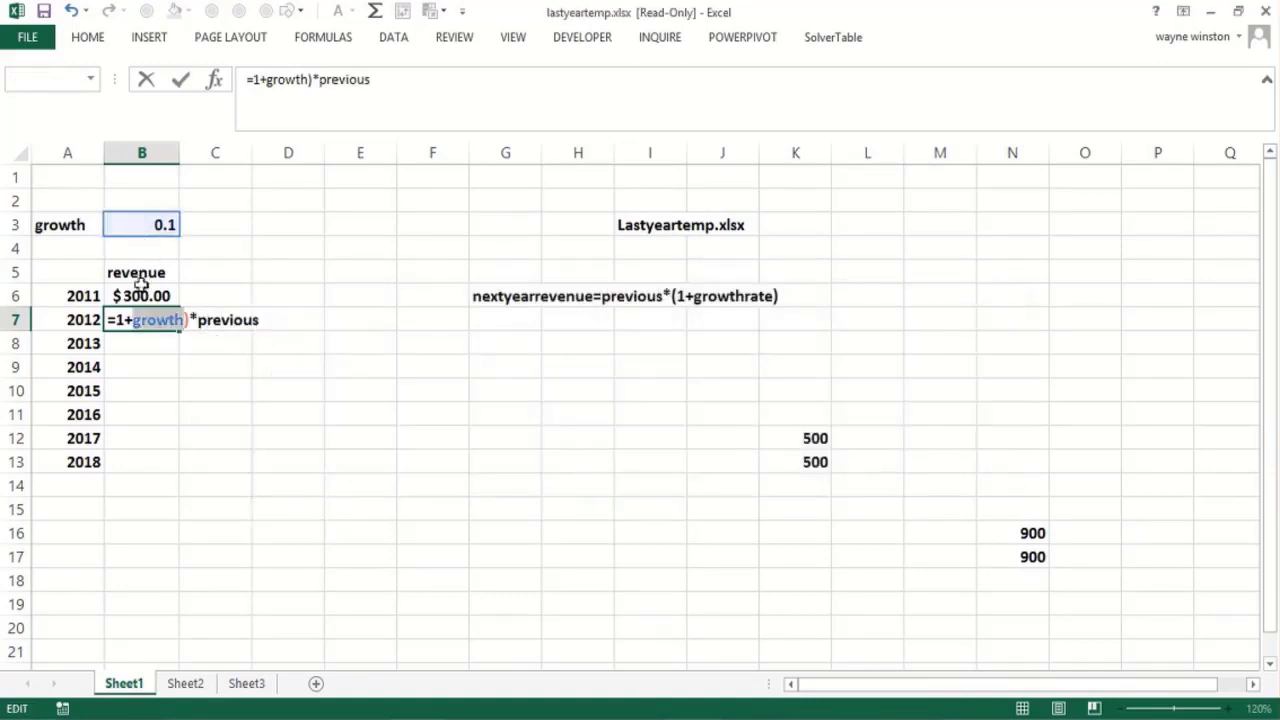
pyautogui.click(119, 319)
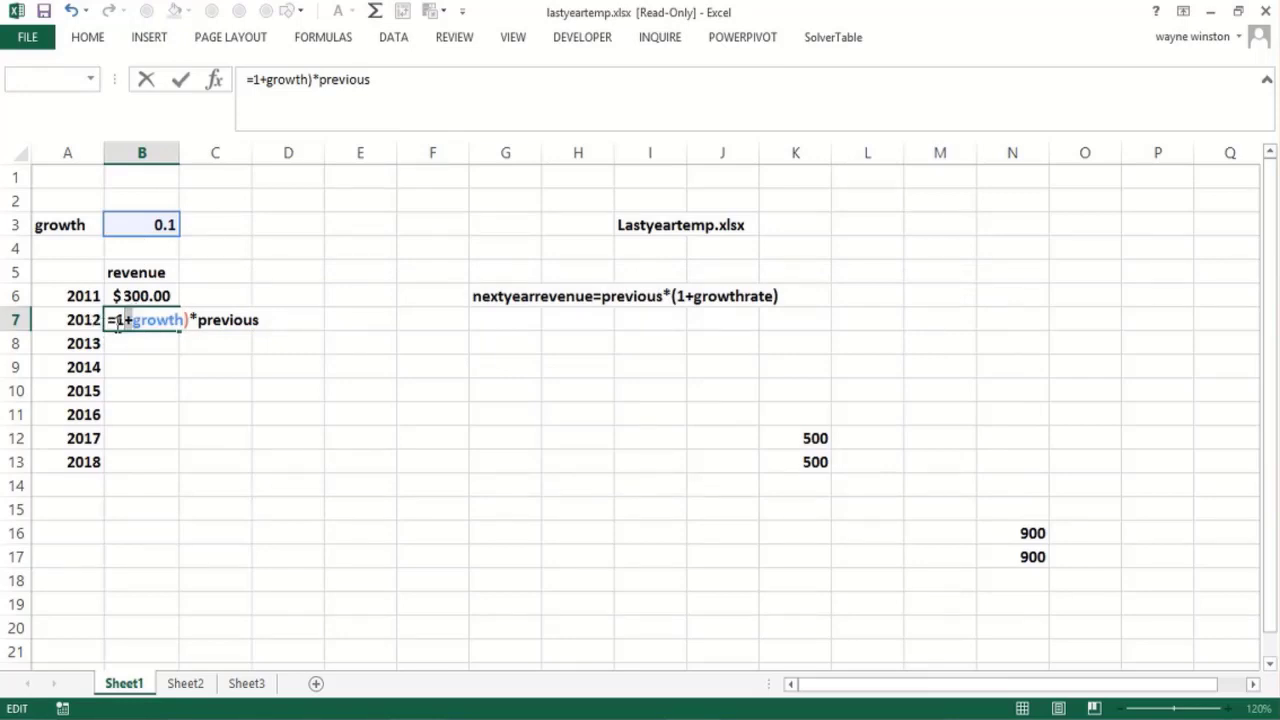
pyautogui.click(117, 320)
pyautogui.write('(')
pyautogui.press('Return')
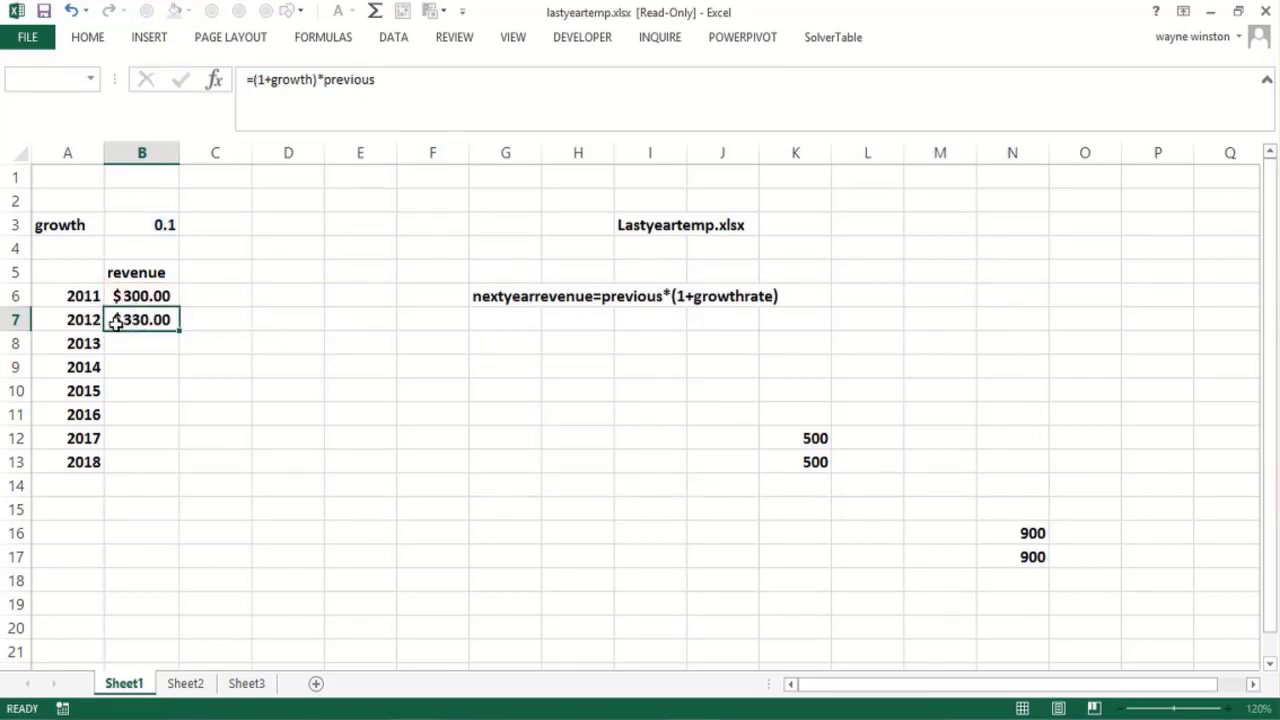
# - Fill the 2012 revenue formula down column B through 2018 in B13
pyautogui.click(150, 322)
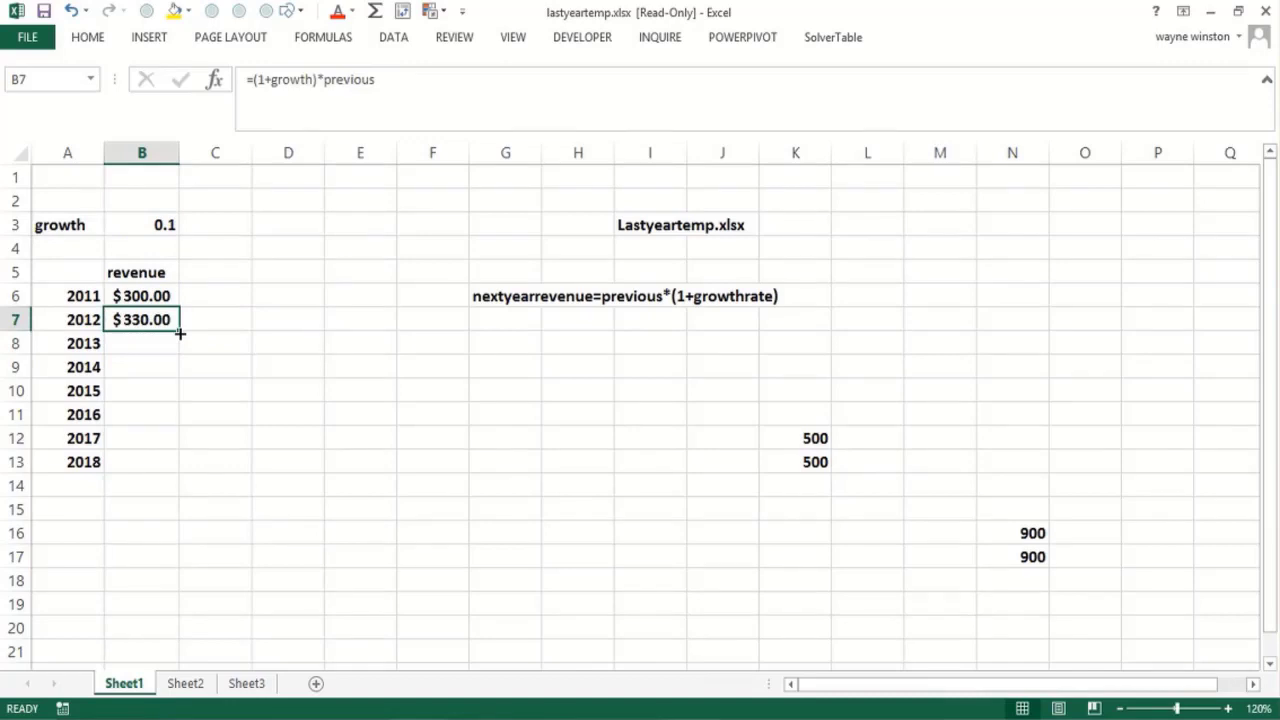
pyautogui.moveTo(179, 335); pyautogui.dragTo(179, 470)
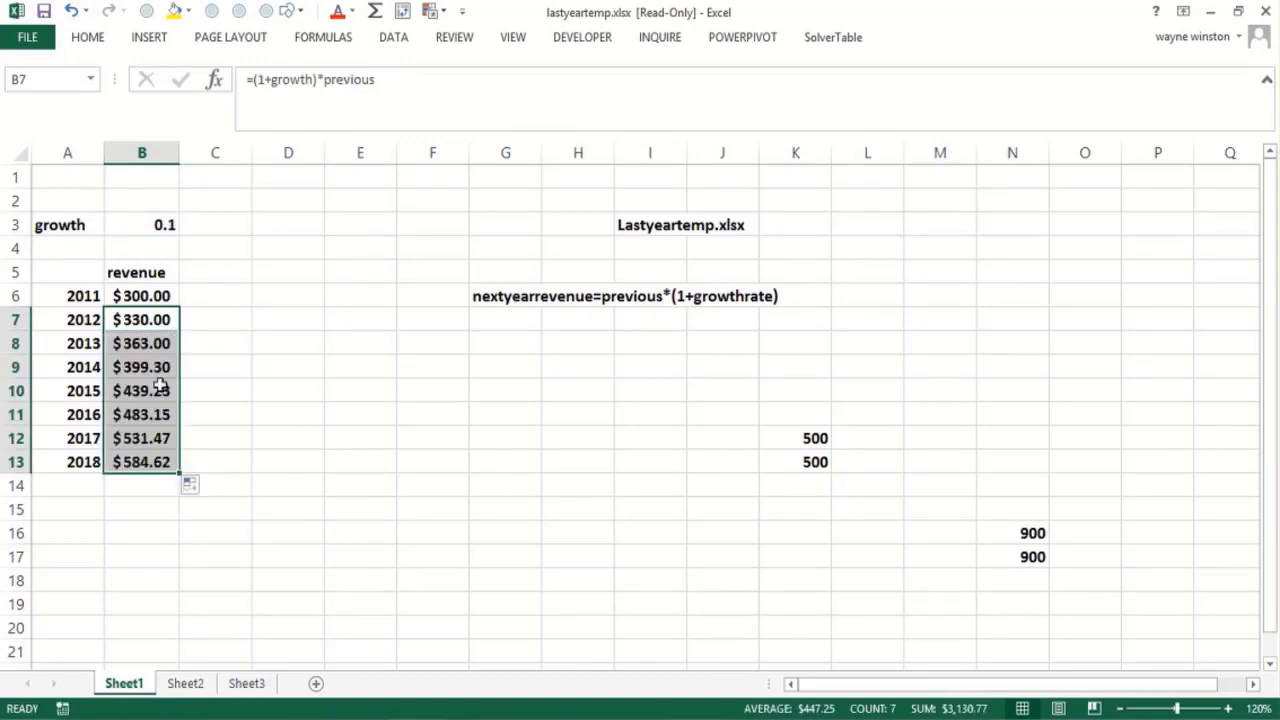
pyautogui.click(137, 463)
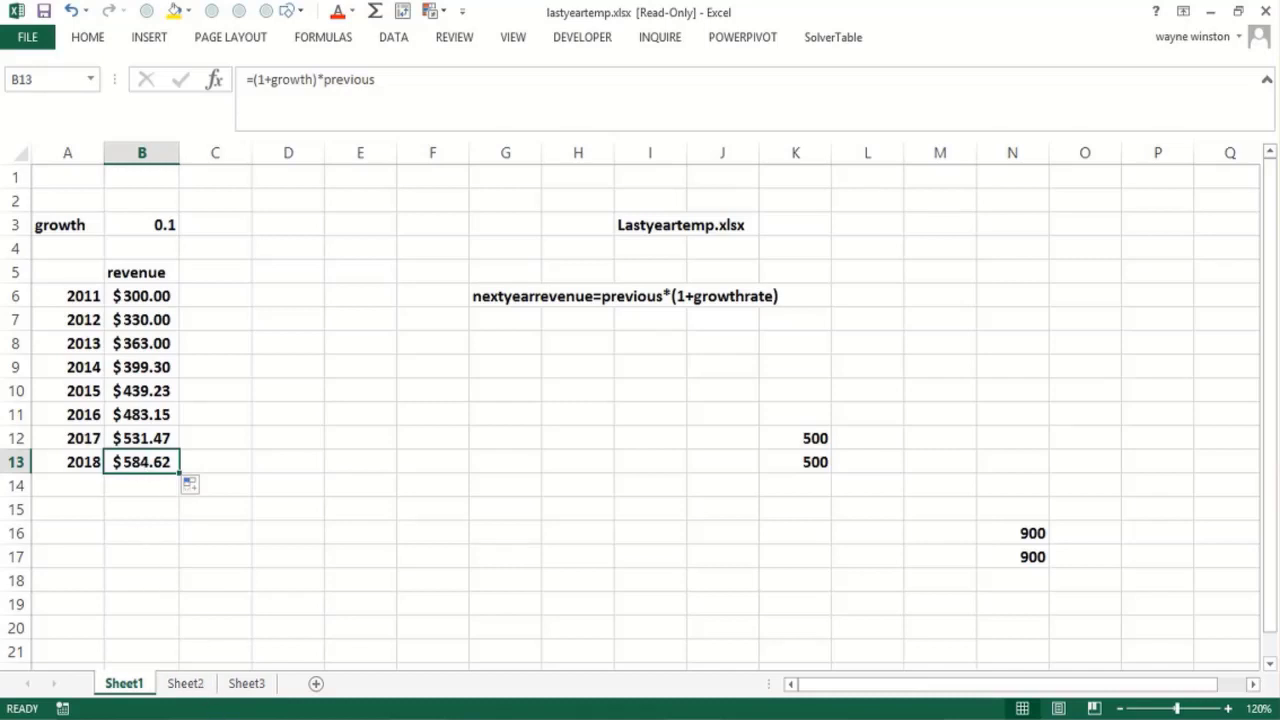
# - Switch to the namedrowstemp.xlsx workbook
pyautogui.moveTo(225, 719)
pyautogui.click(243, 663)
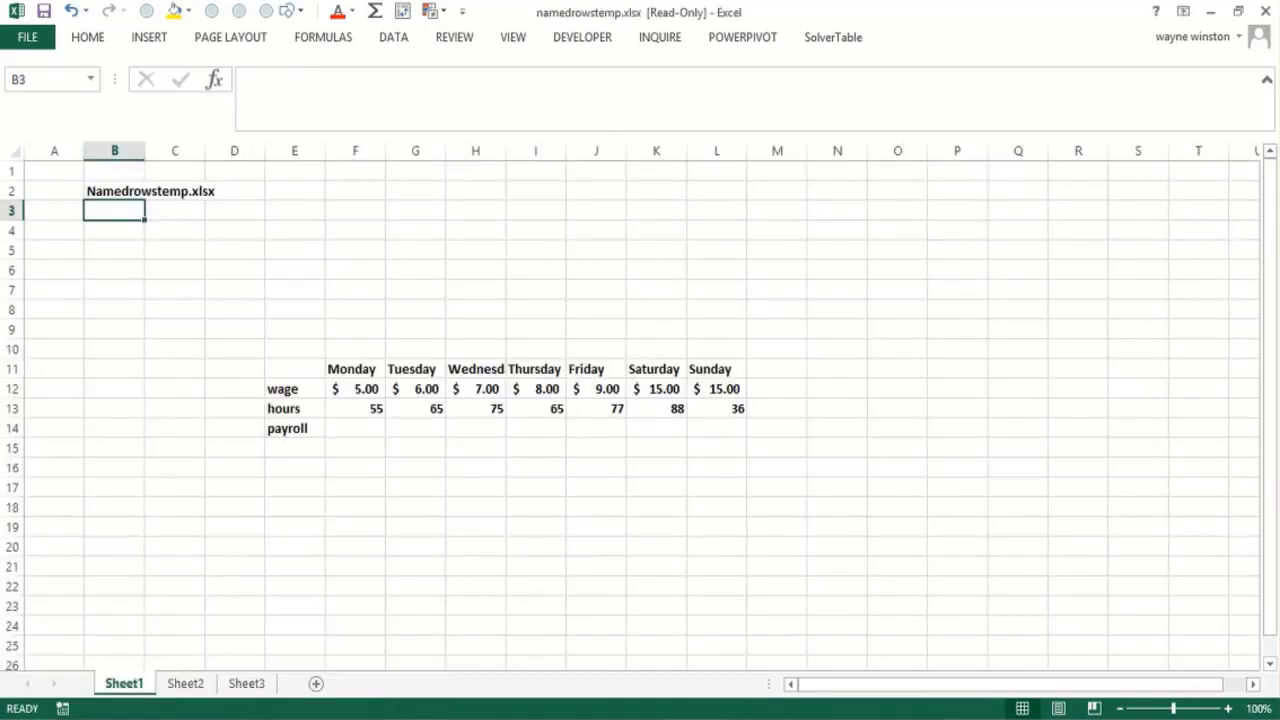
pyautogui.moveTo(1278, 718)
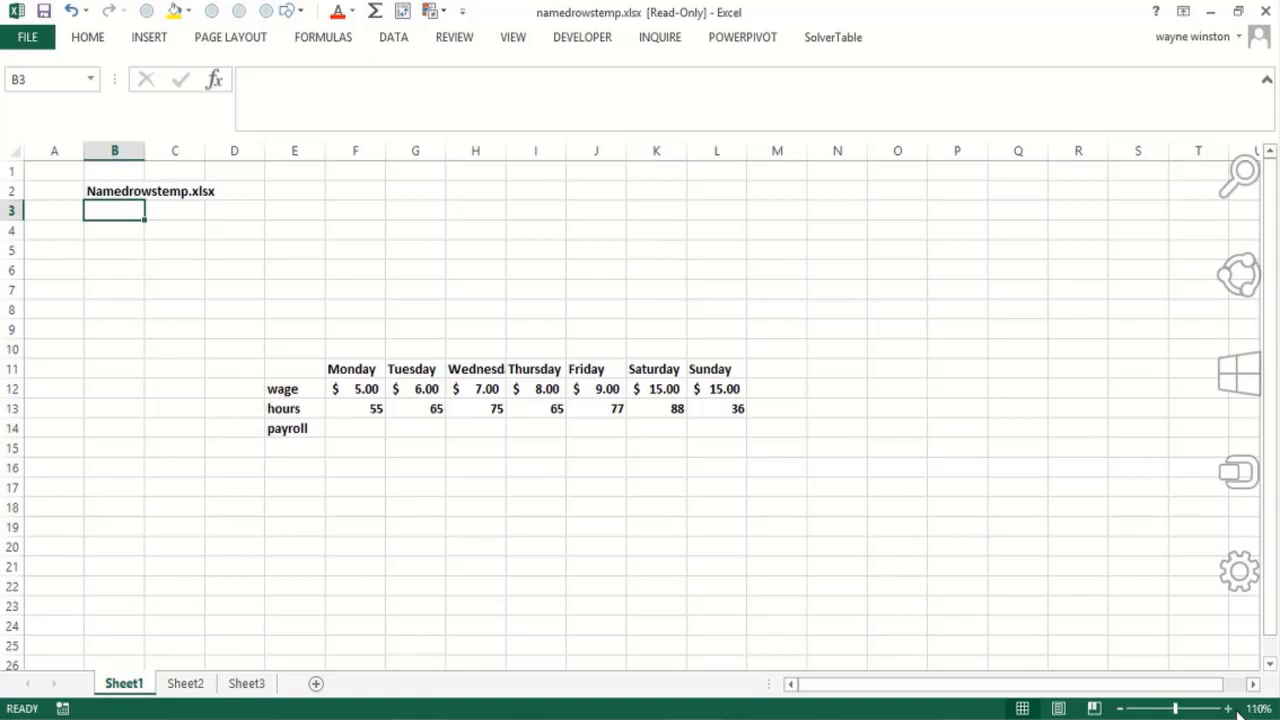
pyautogui.click(1229, 708)
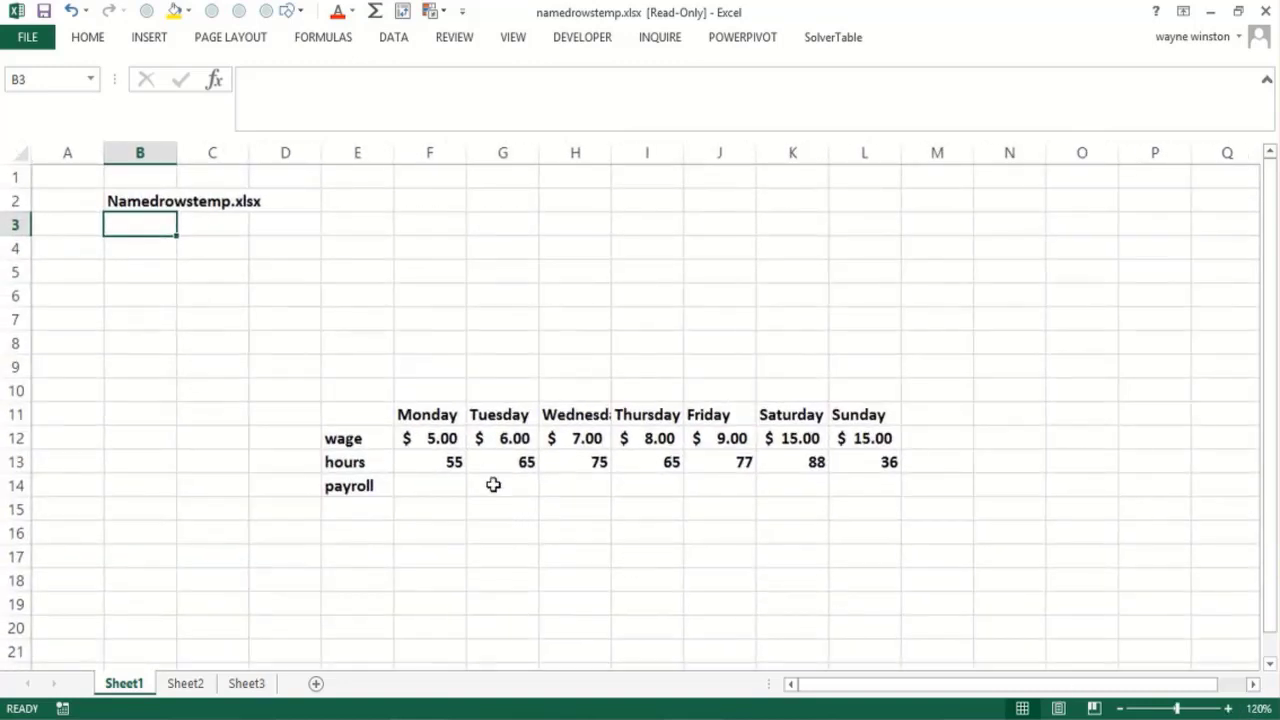
# - Create range names for the wage and hours rows in E12:L13 from the labels in the left column
pyautogui.click(445, 463)
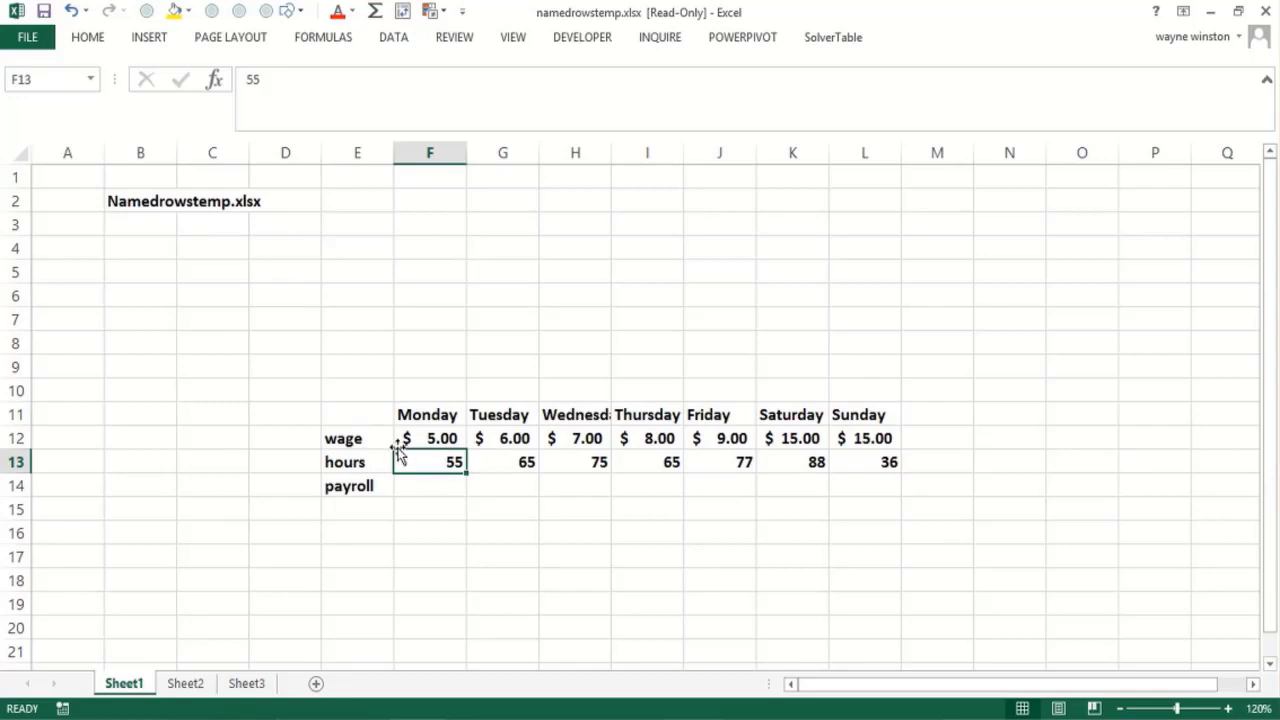
pyautogui.moveTo(354, 437); pyautogui.dragTo(862, 461)
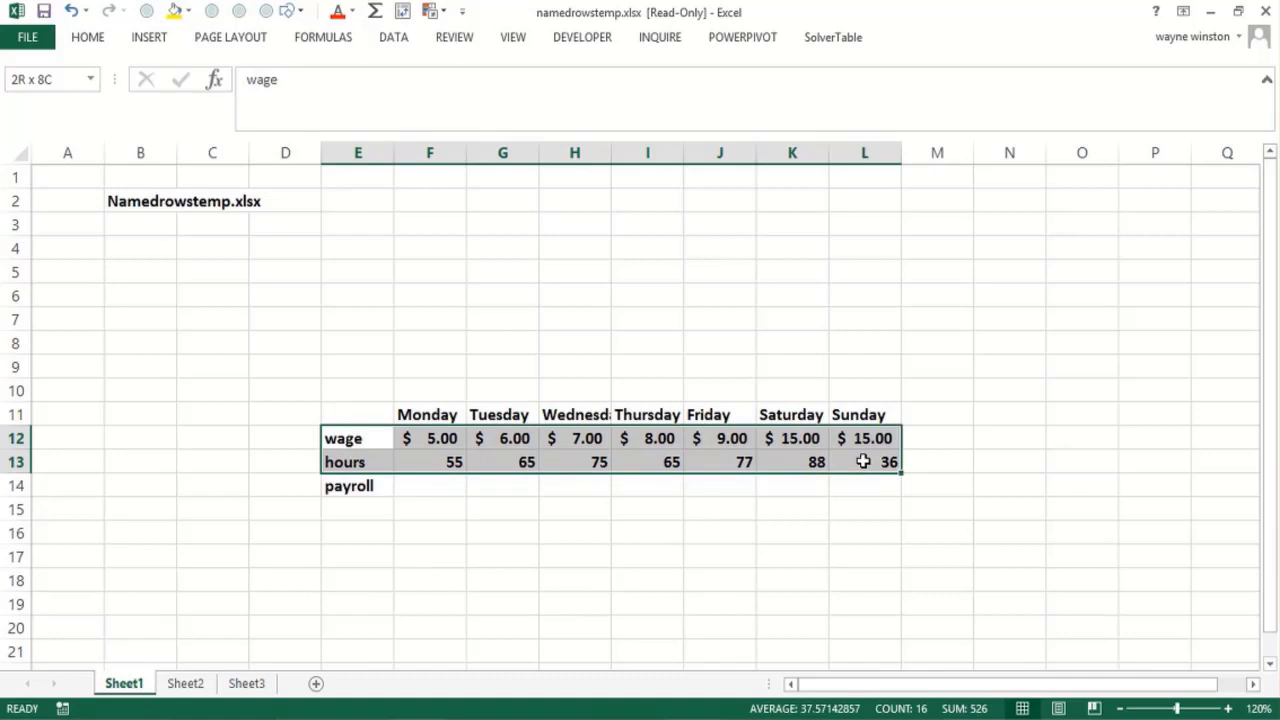
pyautogui.moveTo(862, 461); pyautogui.dragTo(862, 461)
pyautogui.click(325, 44)
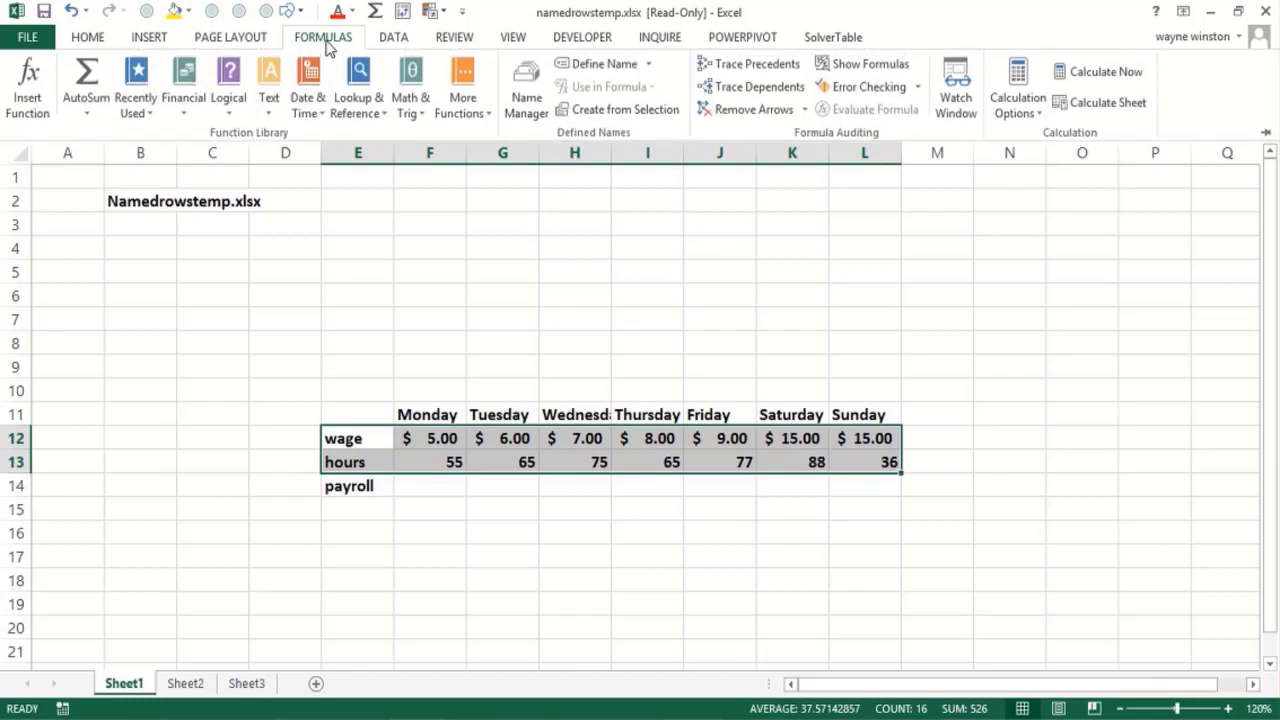
pyautogui.click(575, 109)
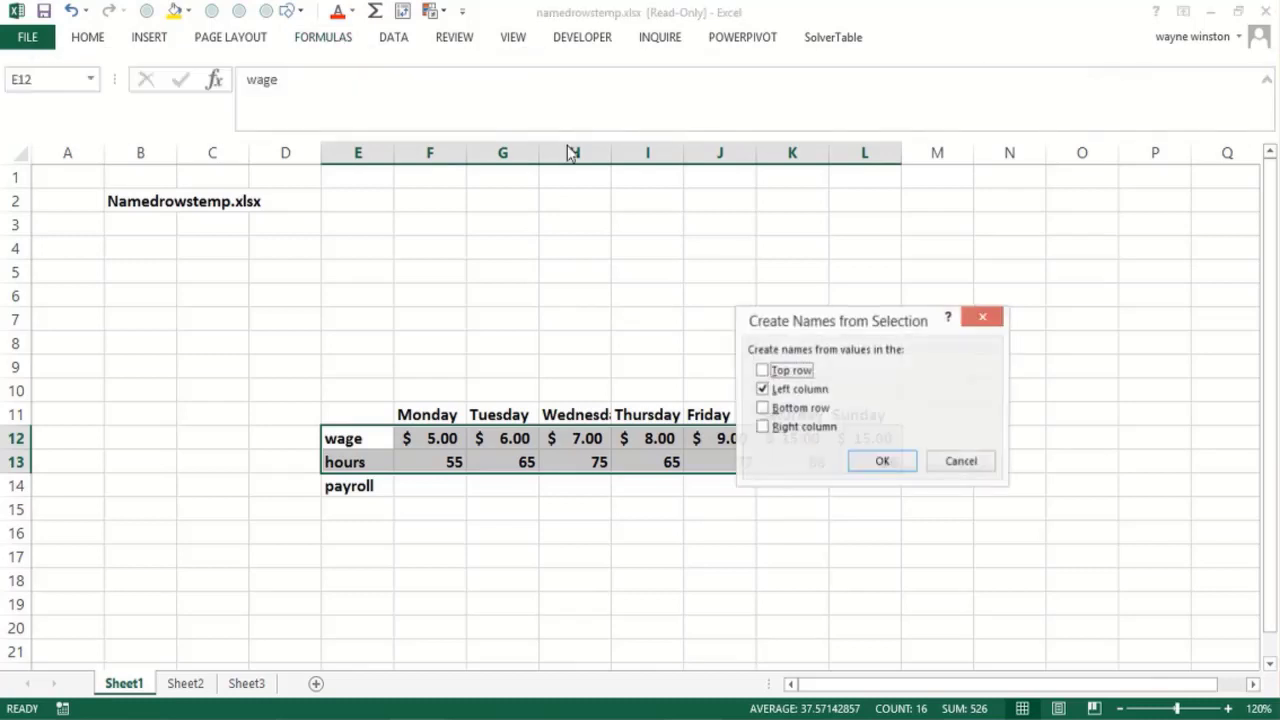
pyautogui.click(884, 466)
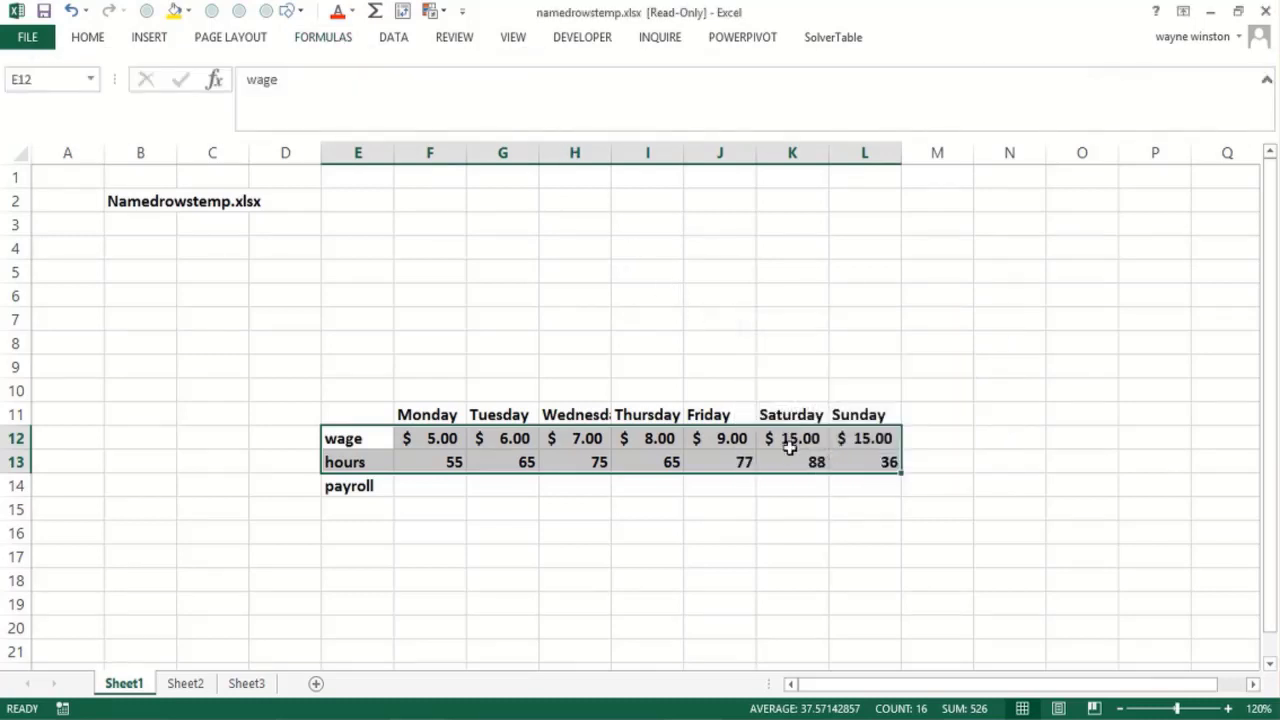
# - Go to the named range wage to check which cells it covers
pyautogui.click(438, 440)
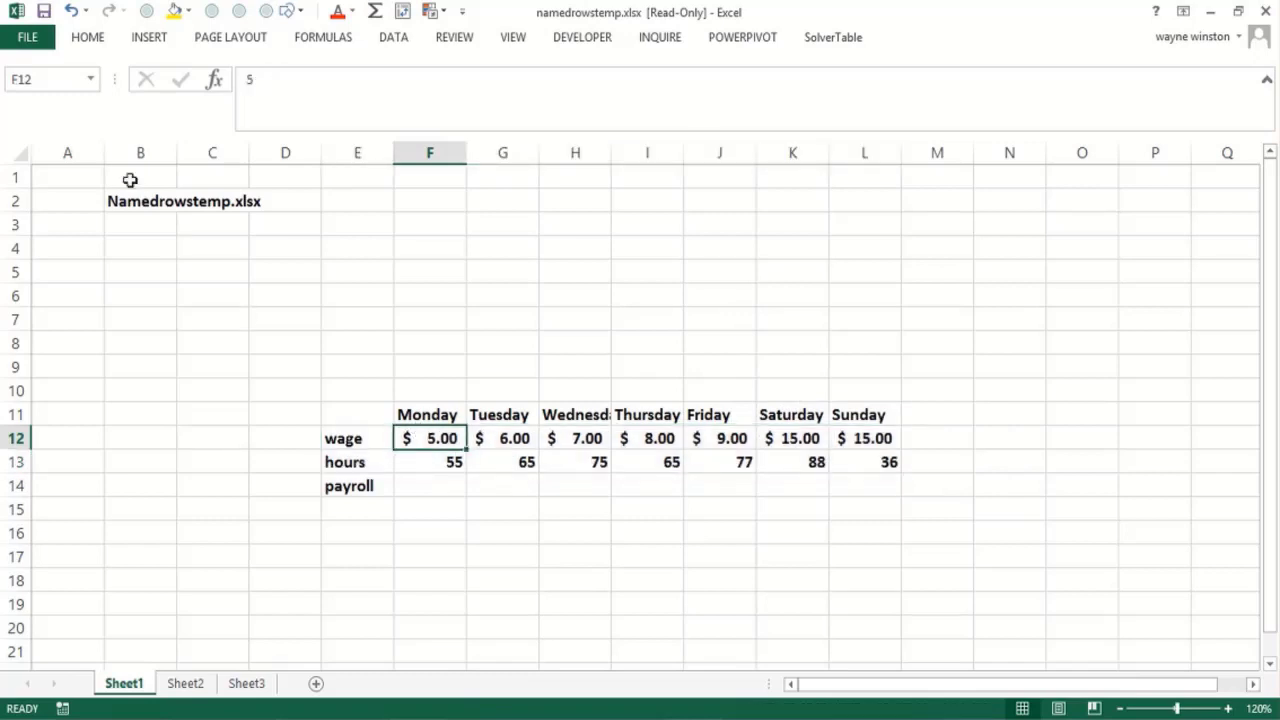
pyautogui.click(91, 78)
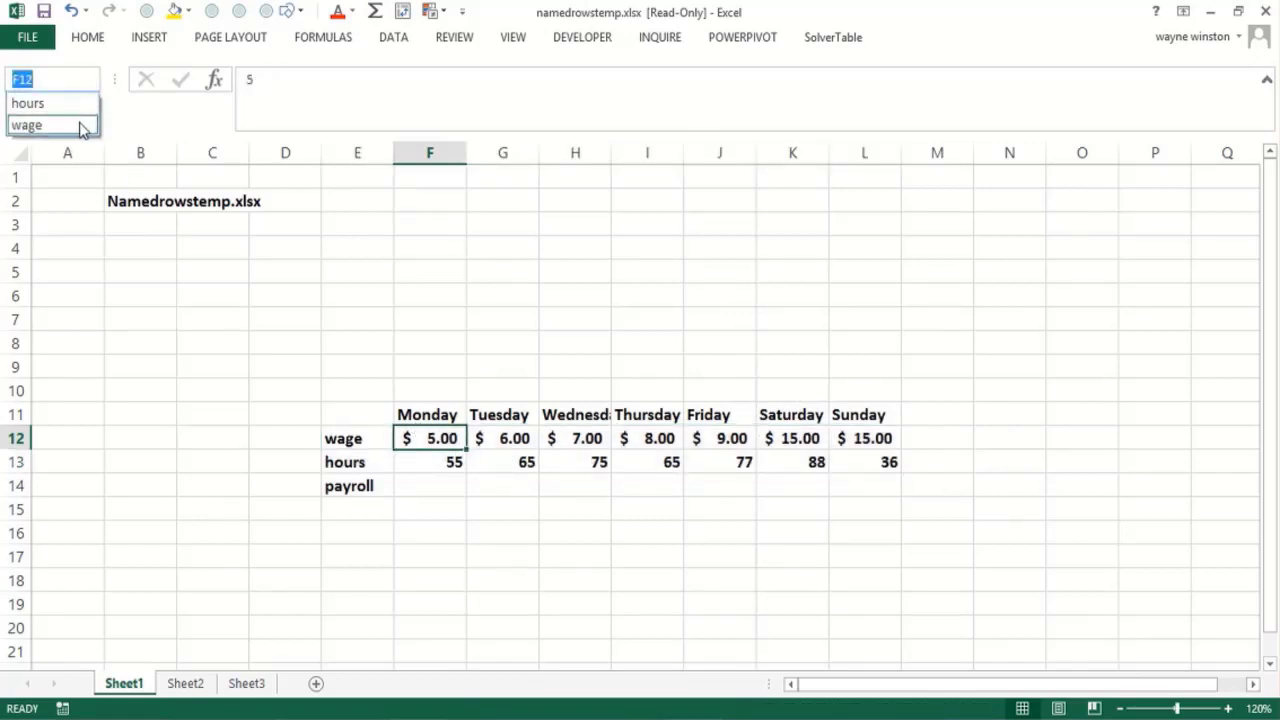
pyautogui.click(78, 125)
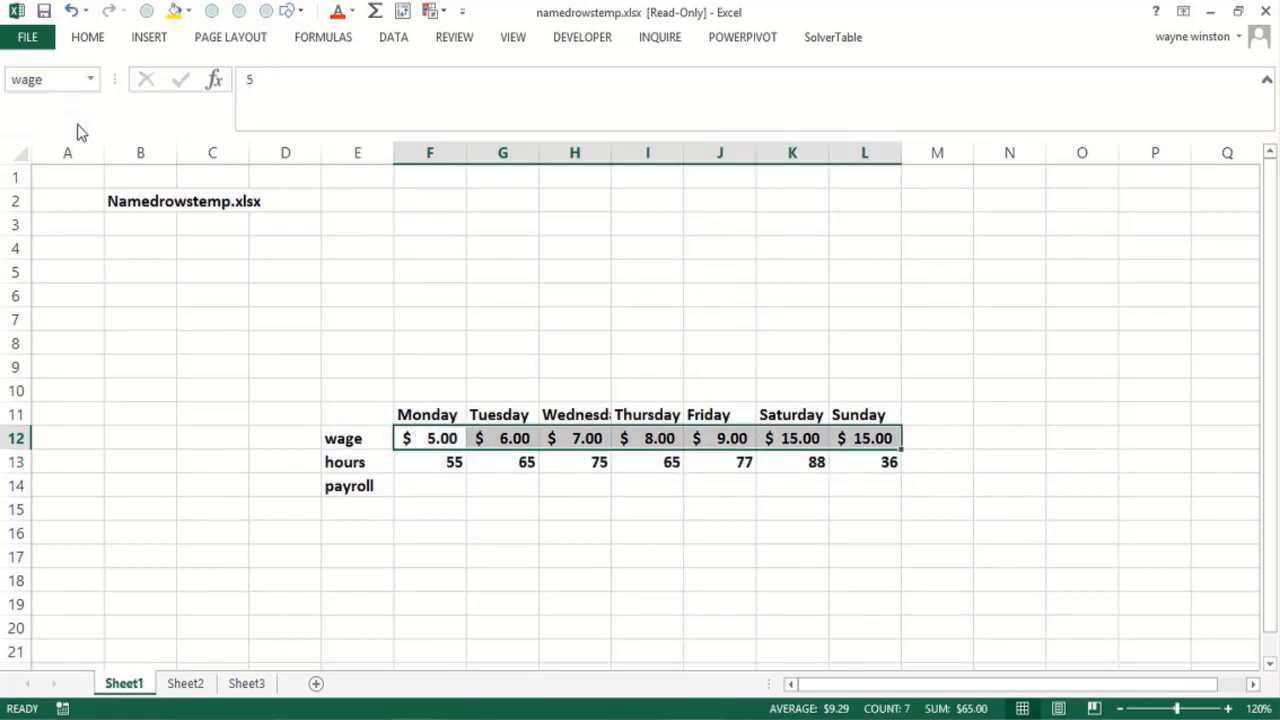
# - Enter the formula =wage*hours in F14 for Monday's payroll and widen column F slightly
pyautogui.click(440, 480)
pyautogui.click(435, 438)
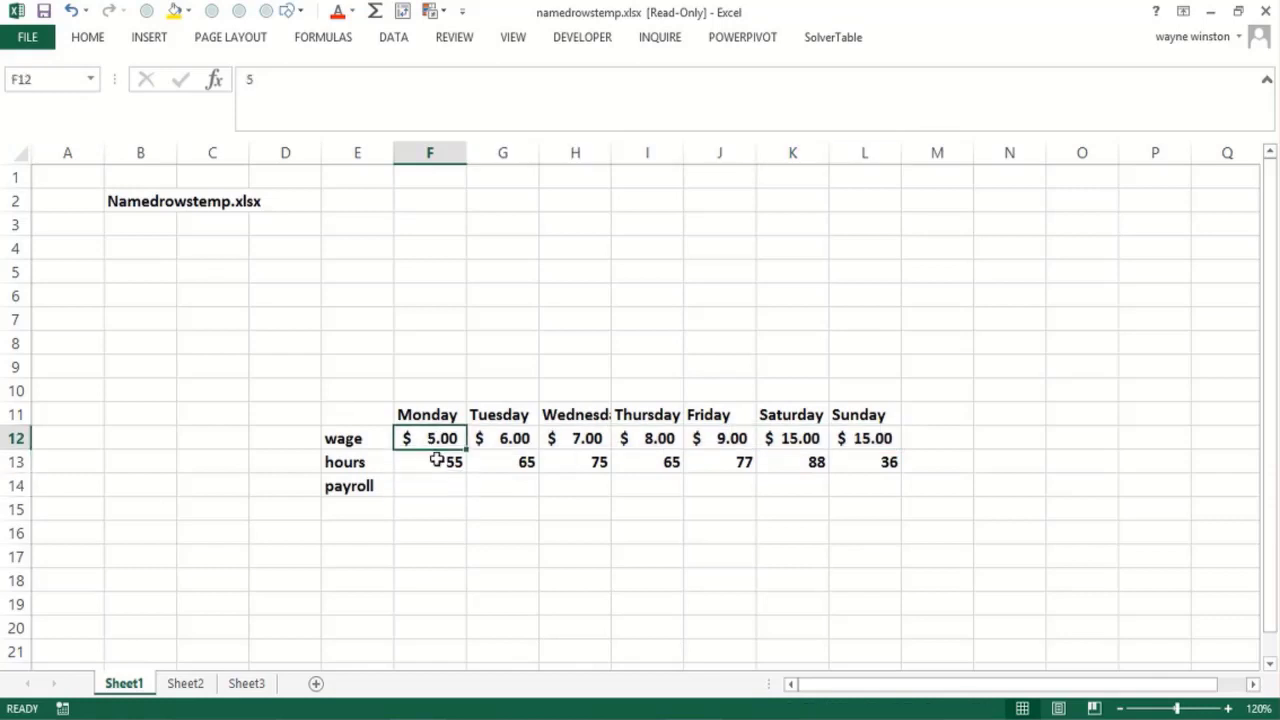
pyautogui.click(436, 460)
pyautogui.click(432, 485)
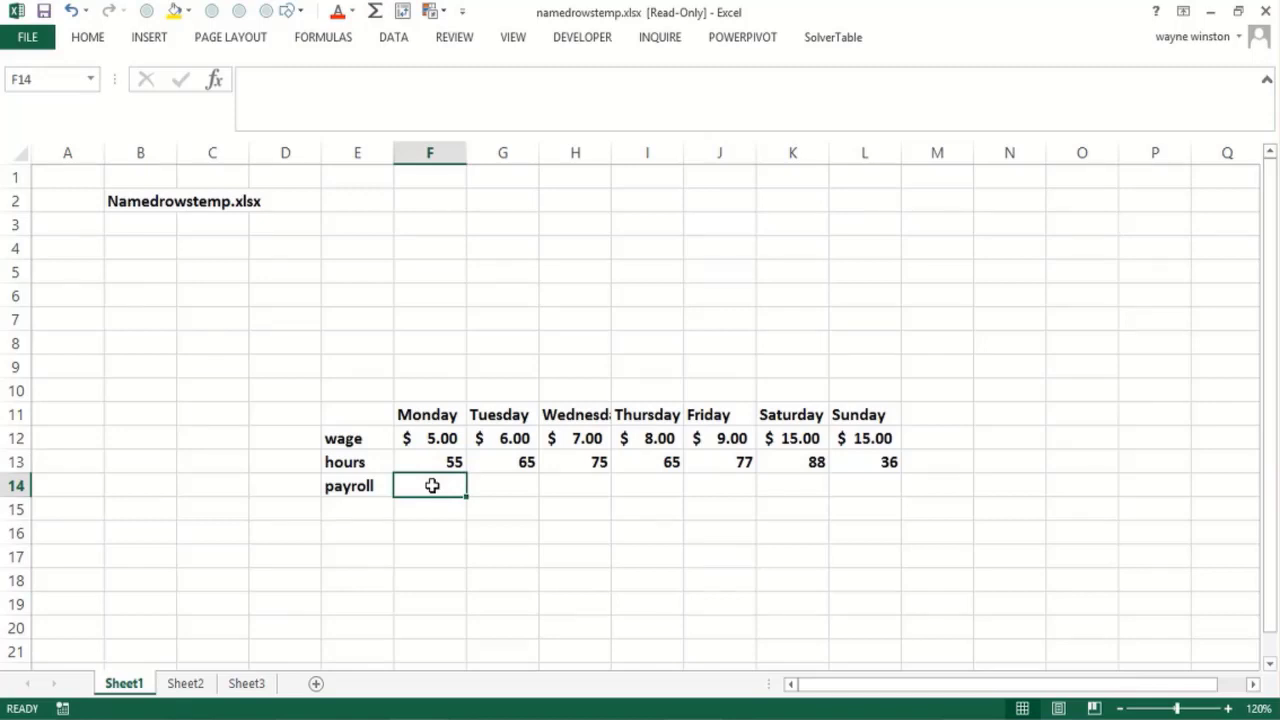
pyautogui.write('=wag')
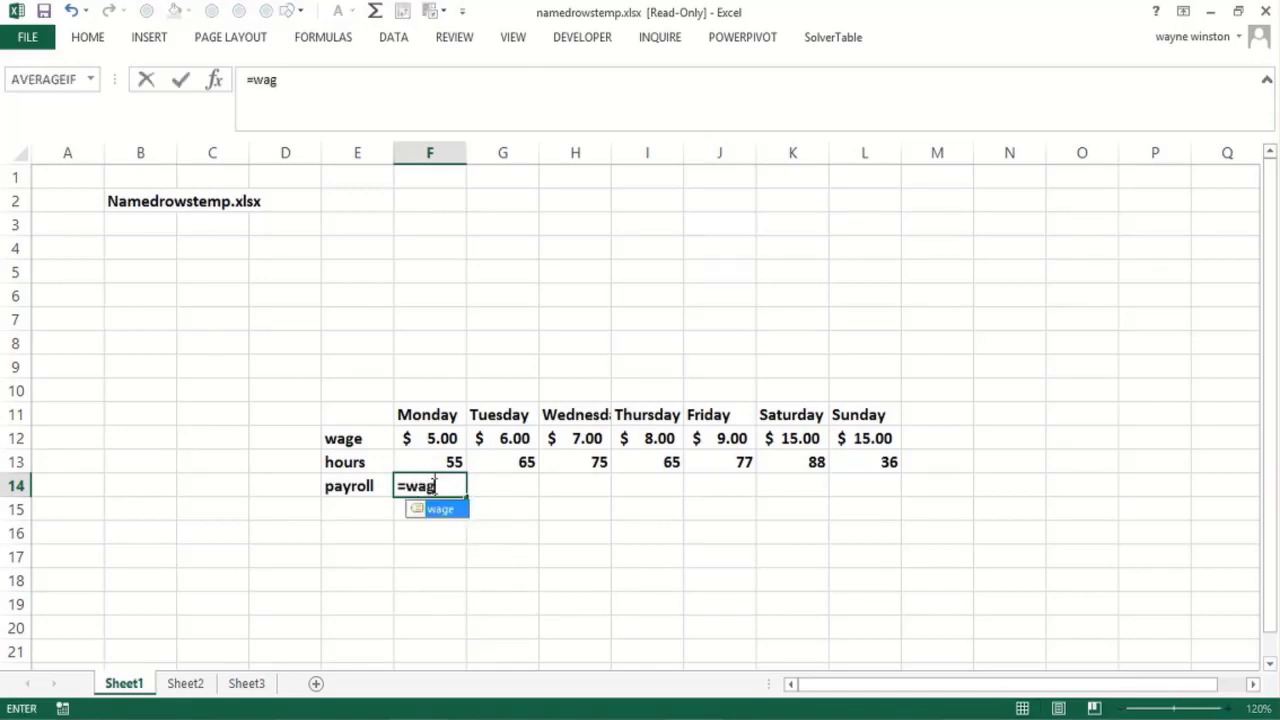
pyautogui.write('e*hours')
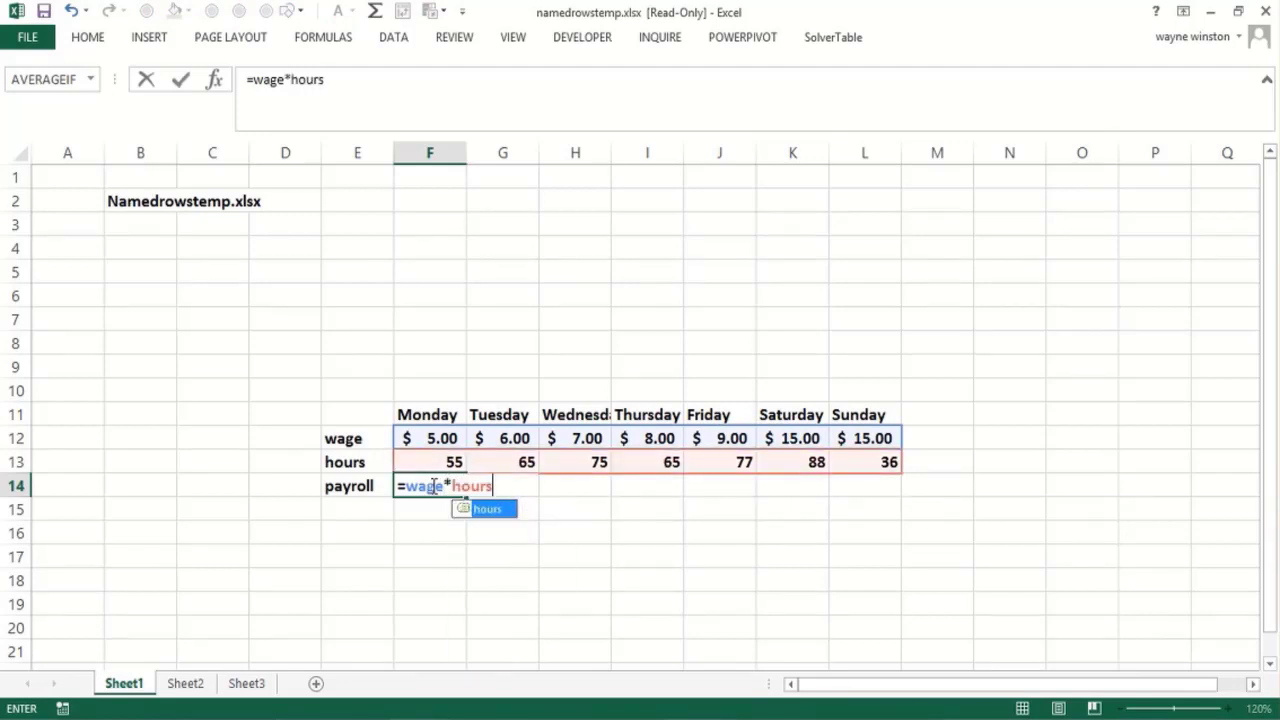
pyautogui.press('Return')
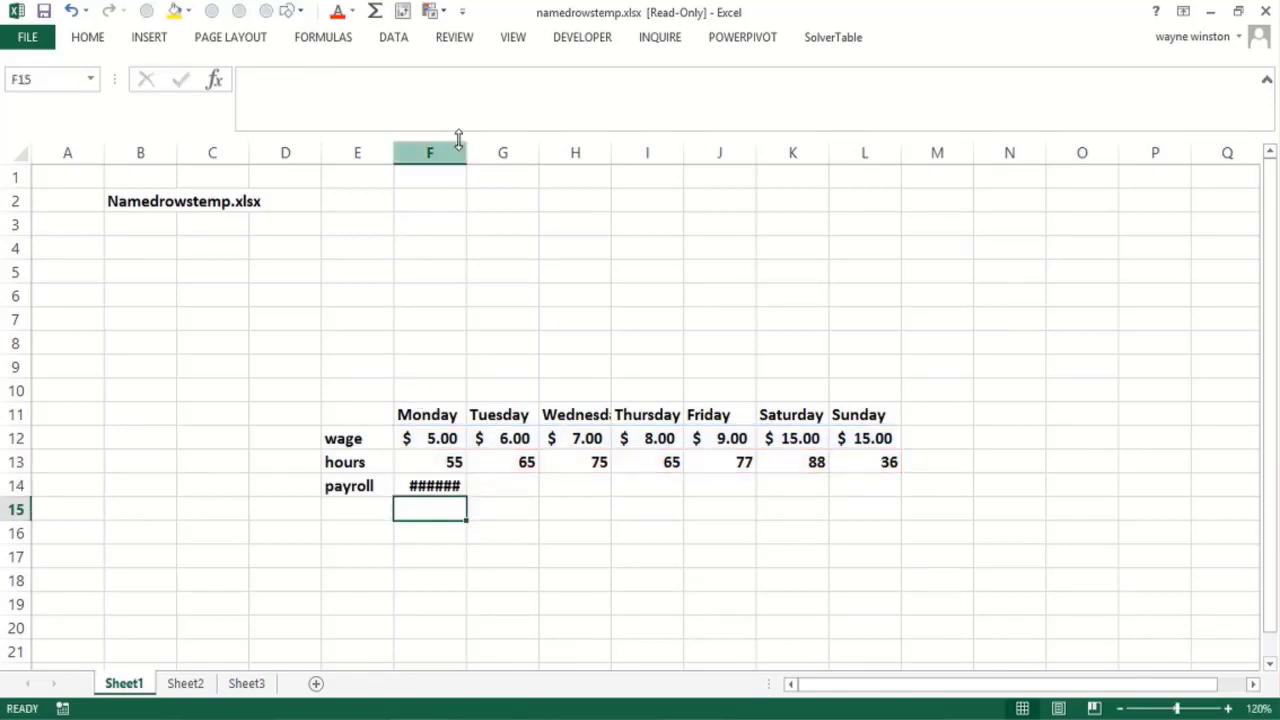
pyautogui.moveTo(463, 145); pyautogui.dragTo(467, 145)
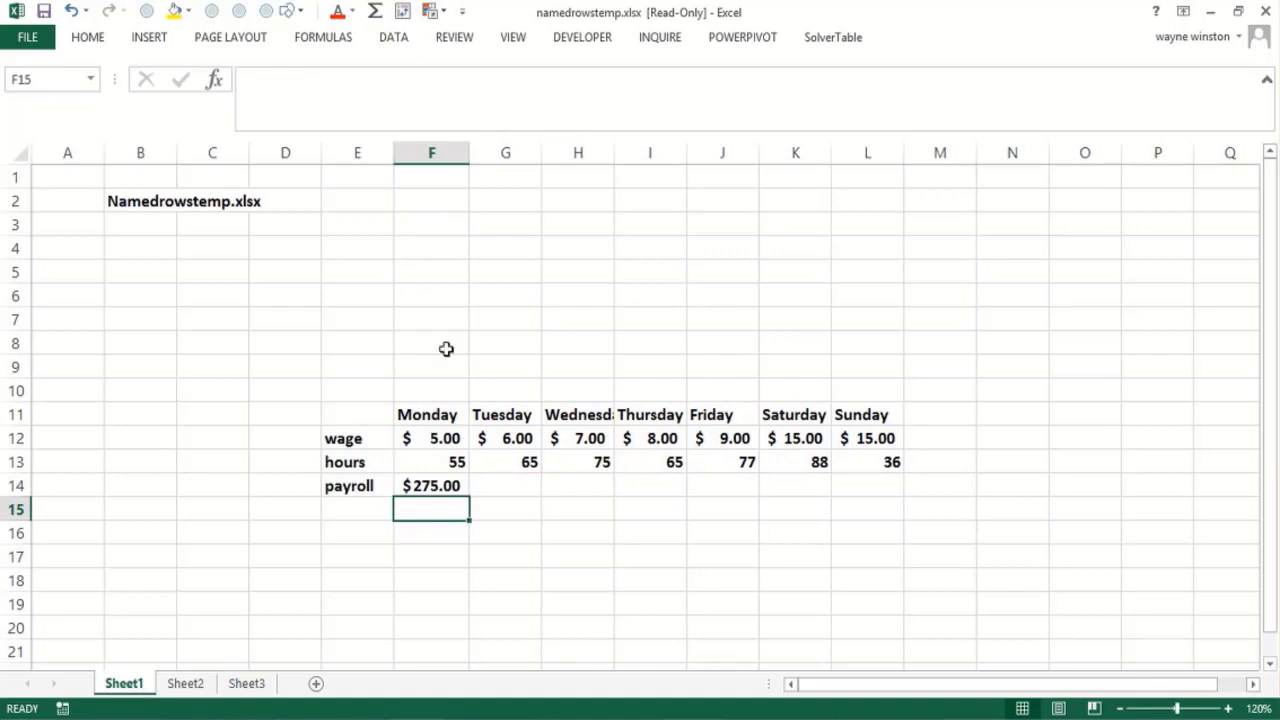
# - Copy the Monday payroll formula across to Sunday in L14 and autofit the widths of columns G to L
pyautogui.click(455, 485)
pyautogui.moveTo(472, 495); pyautogui.dragTo(915, 496)
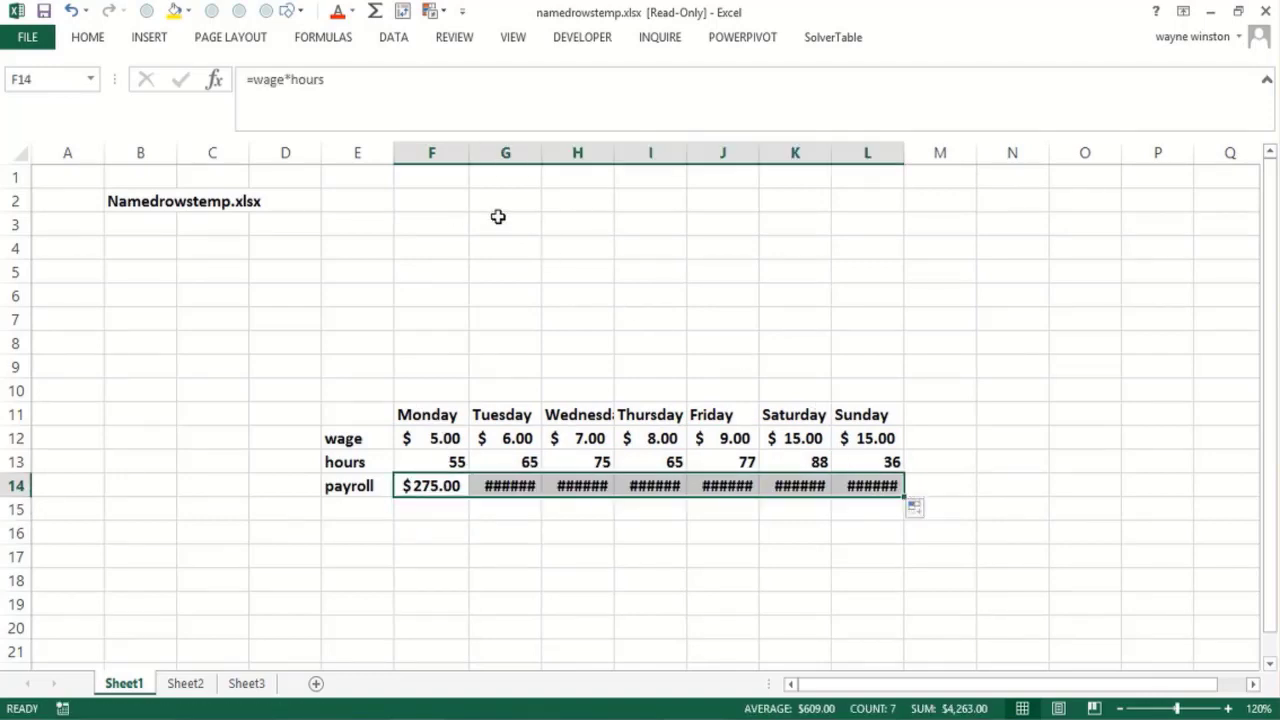
pyautogui.moveTo(466, 153); pyautogui.dragTo(827, 157)
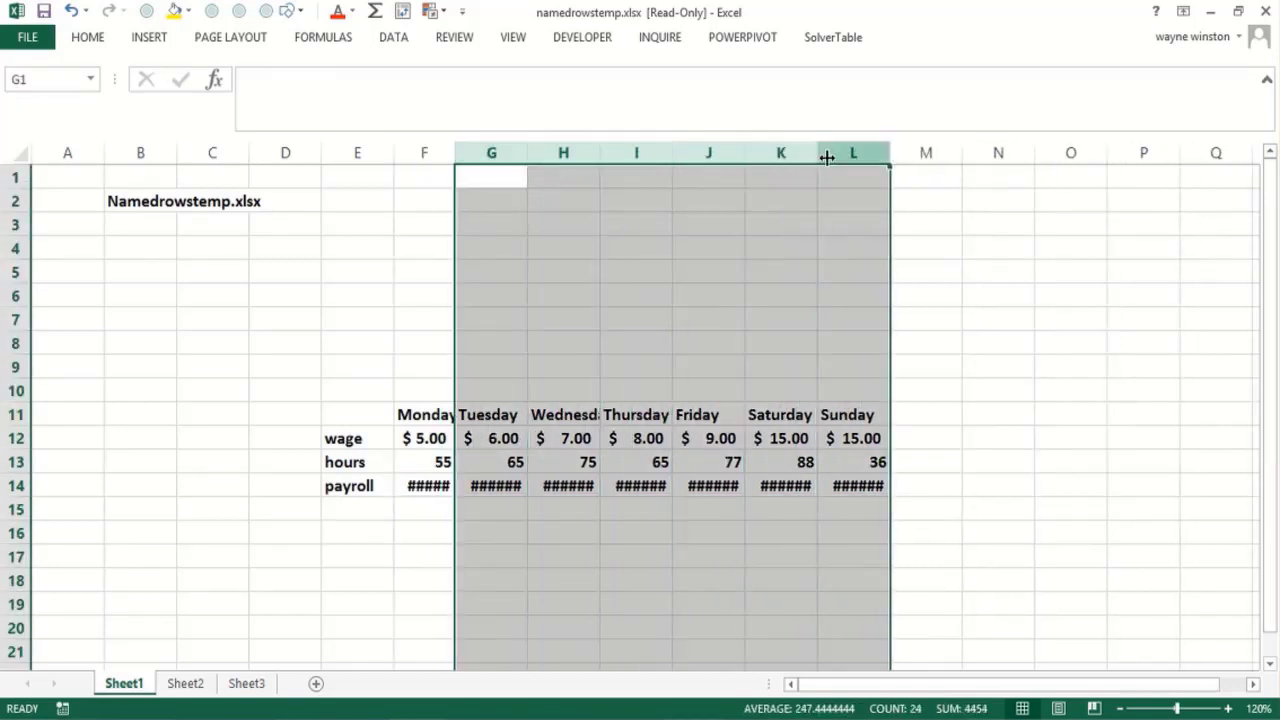
pyautogui.doubleClick(747, 150)
pyautogui.click(641, 603)
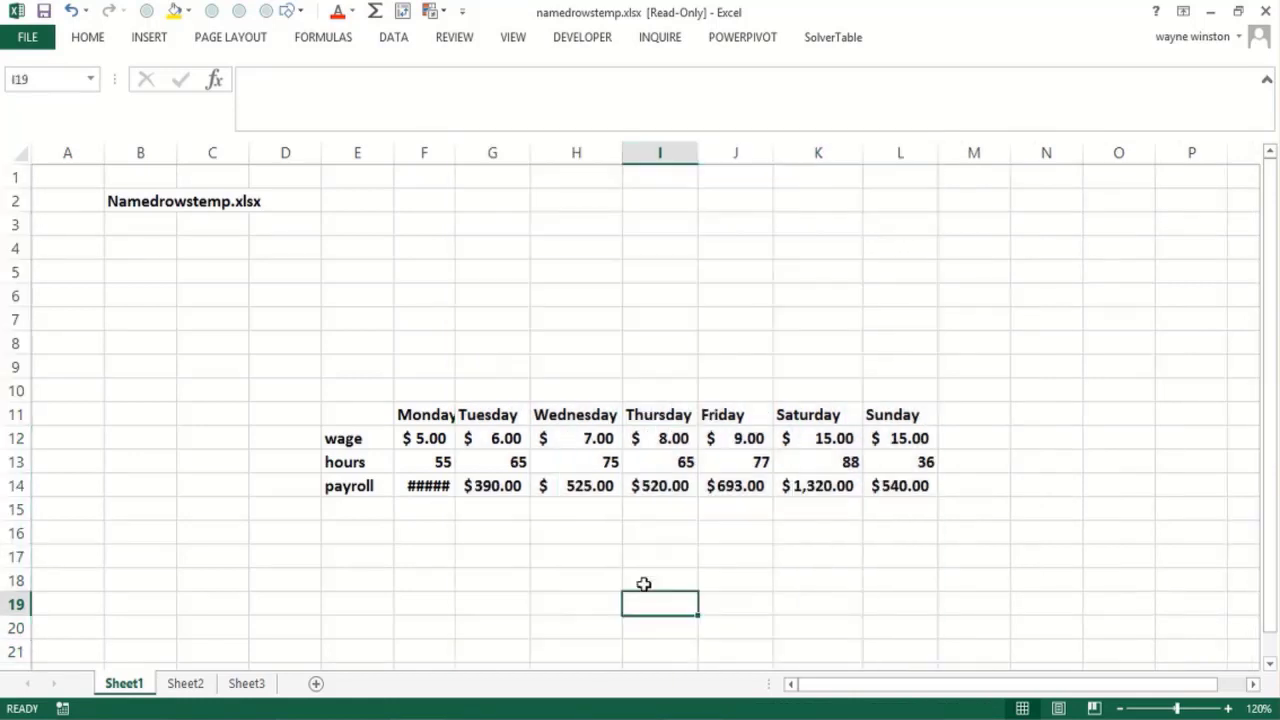
# - Inspect the payroll formulas for Thursday, Friday and Saturday in I14, J14 and K14
pyautogui.click(674, 487)
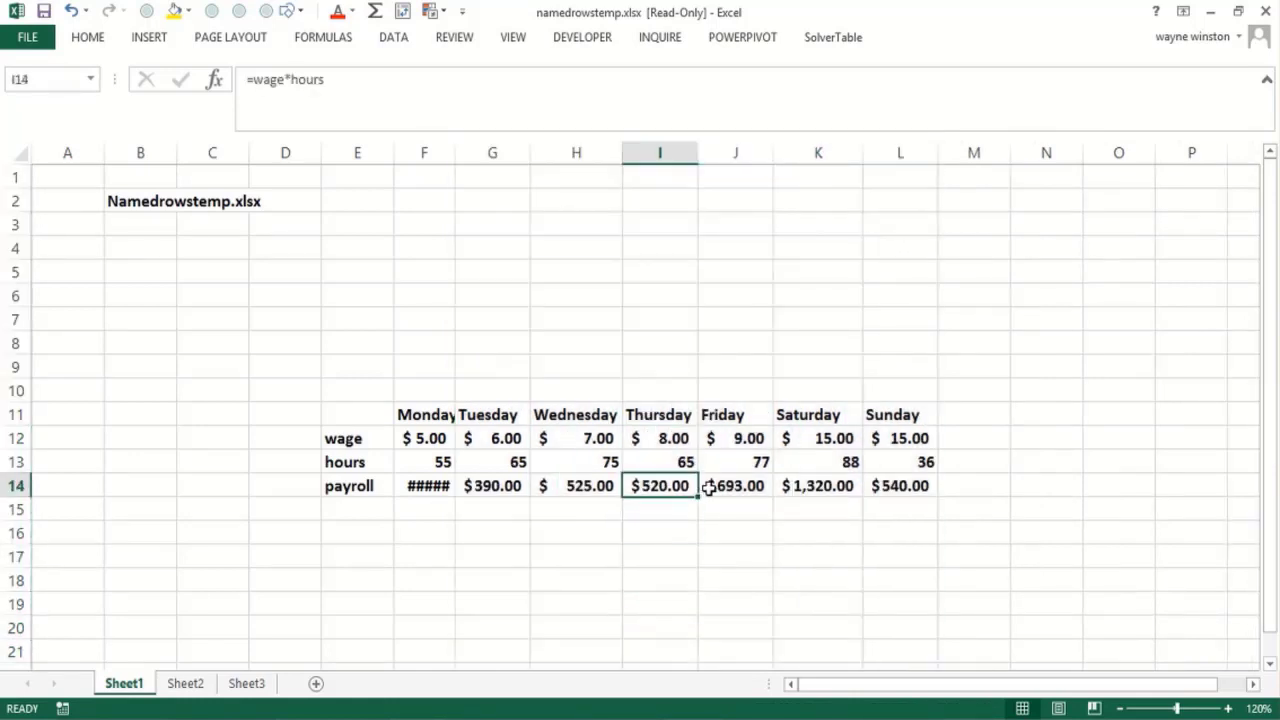
pyautogui.click(712, 489)
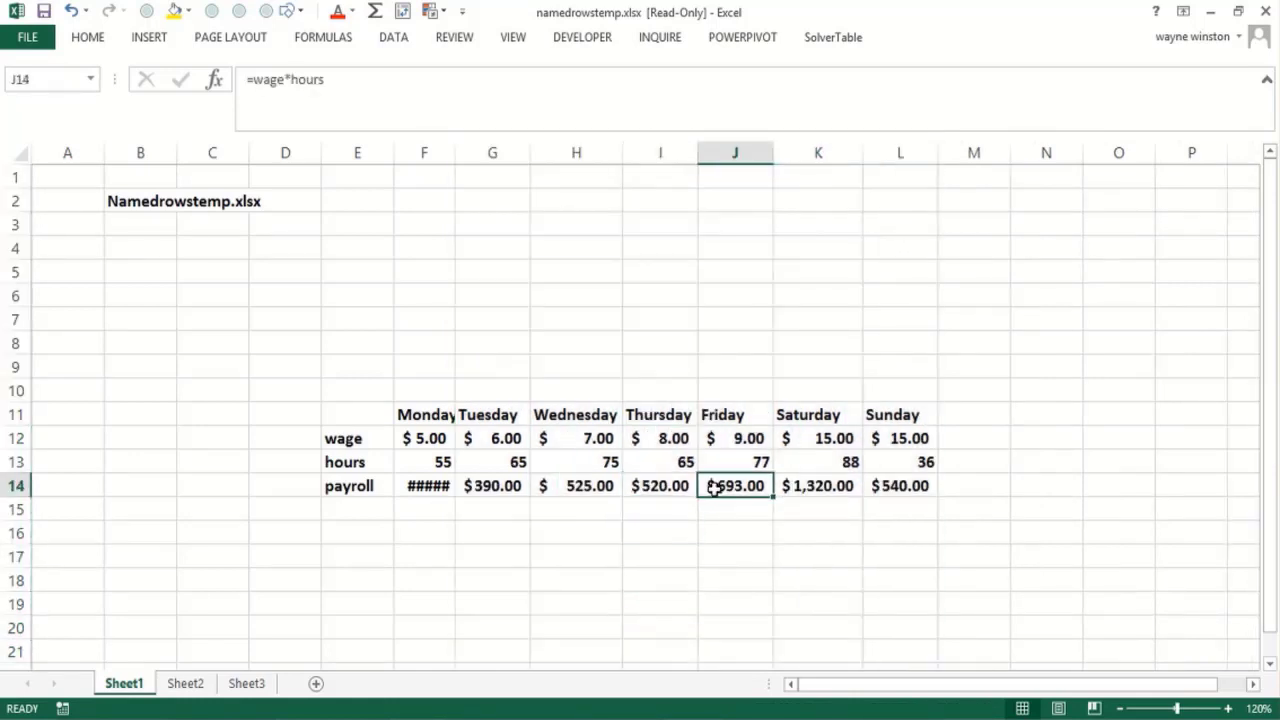
pyautogui.click(810, 487)
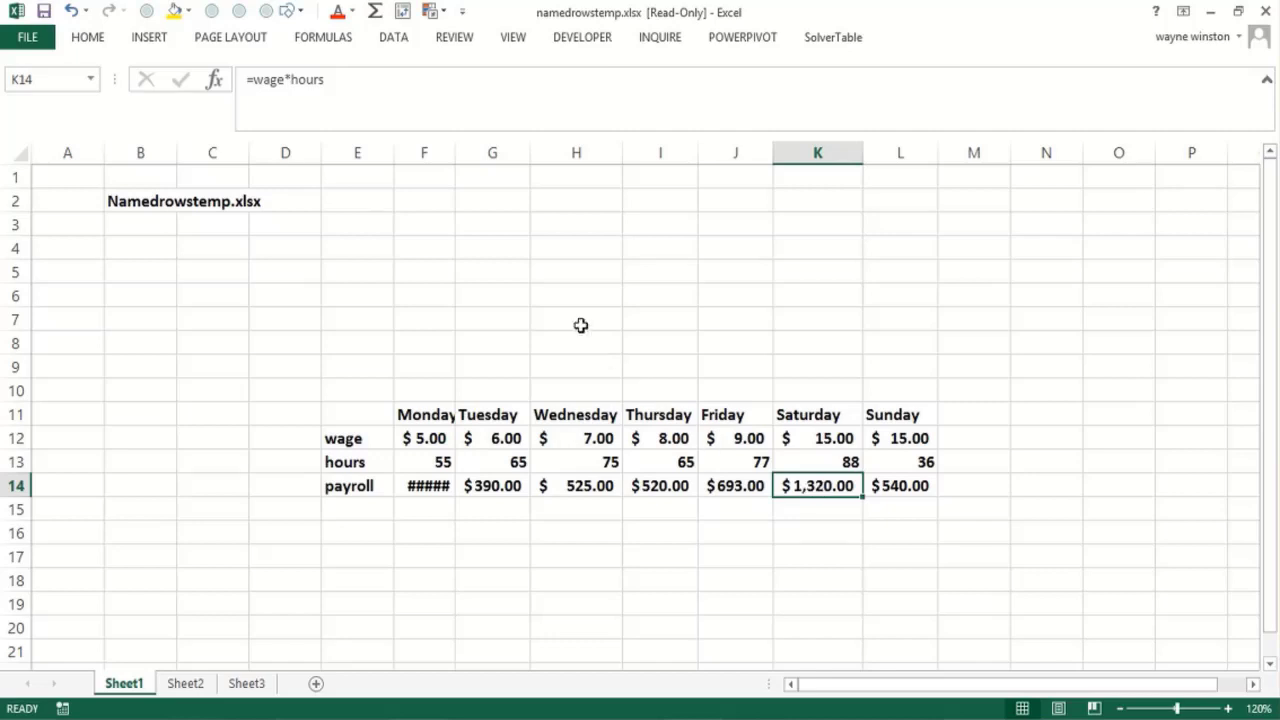
# - Widen column E and autofit column F so that Monday's payroll amount fits in its cell
pyautogui.moveTo(393, 152); pyautogui.dragTo(378, 152)
pyautogui.click(392, 152)
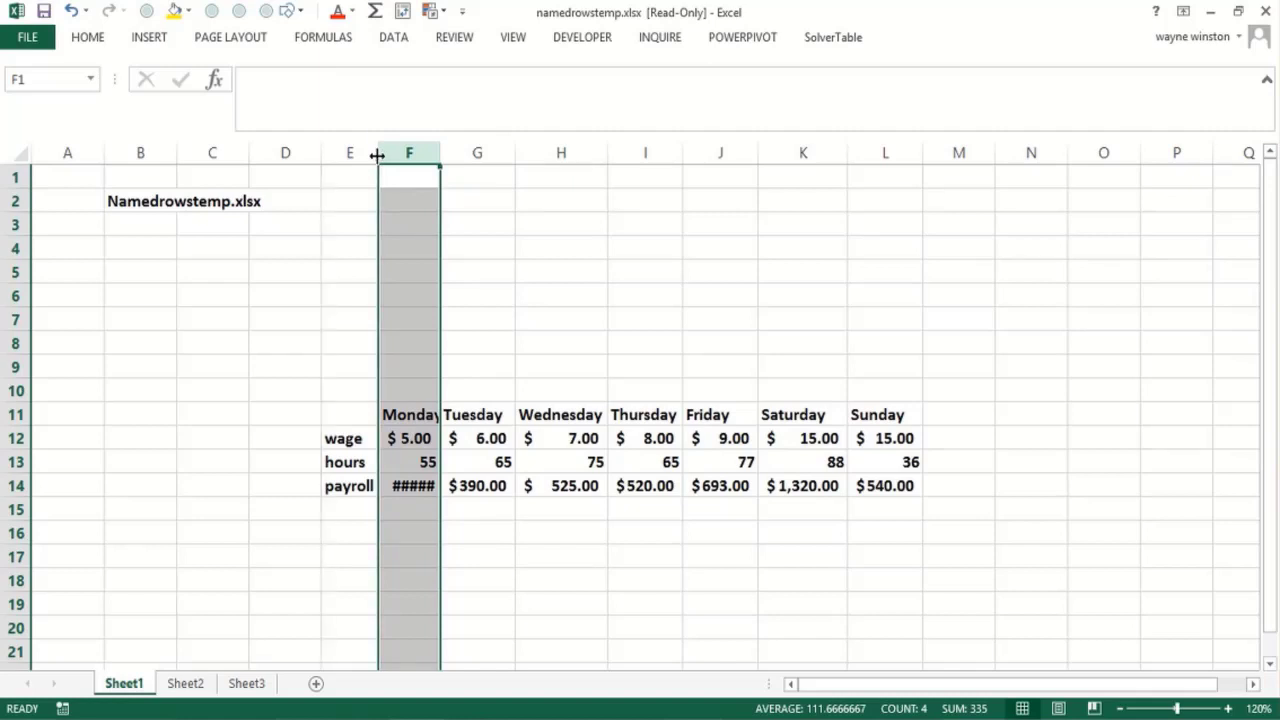
pyautogui.click(345, 250)
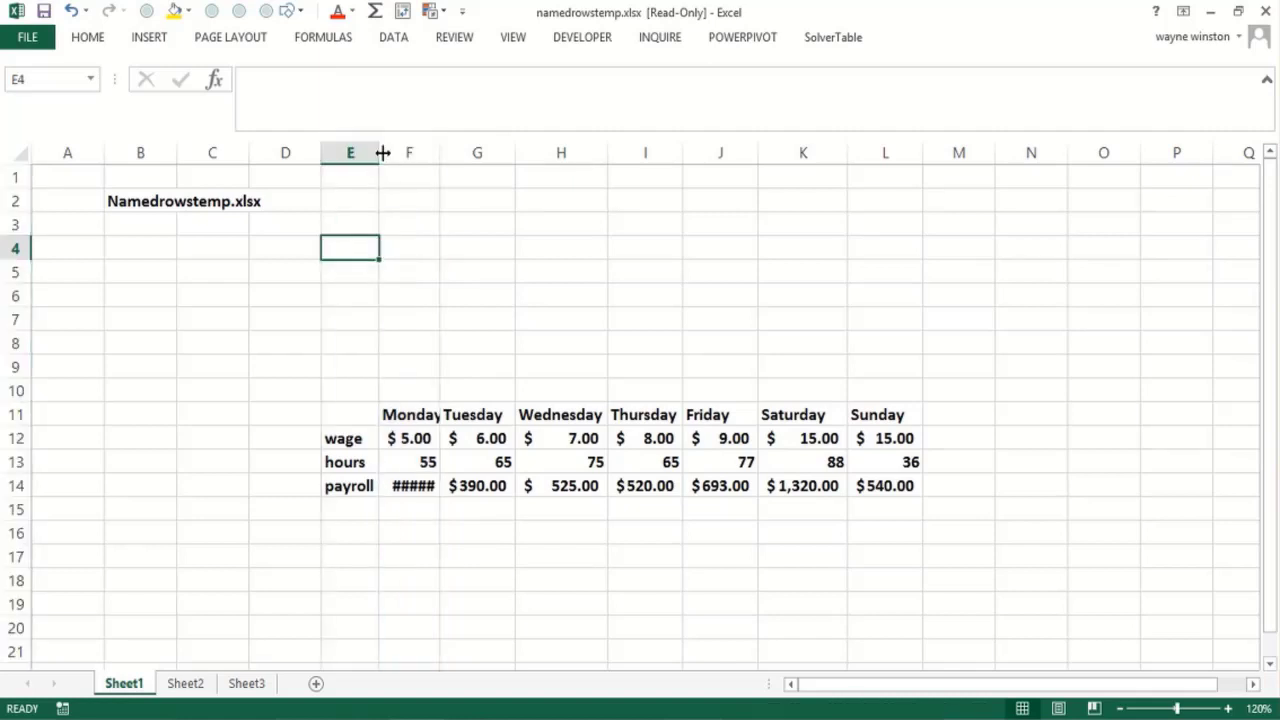
pyautogui.moveTo(380, 152); pyautogui.dragTo(407, 164)
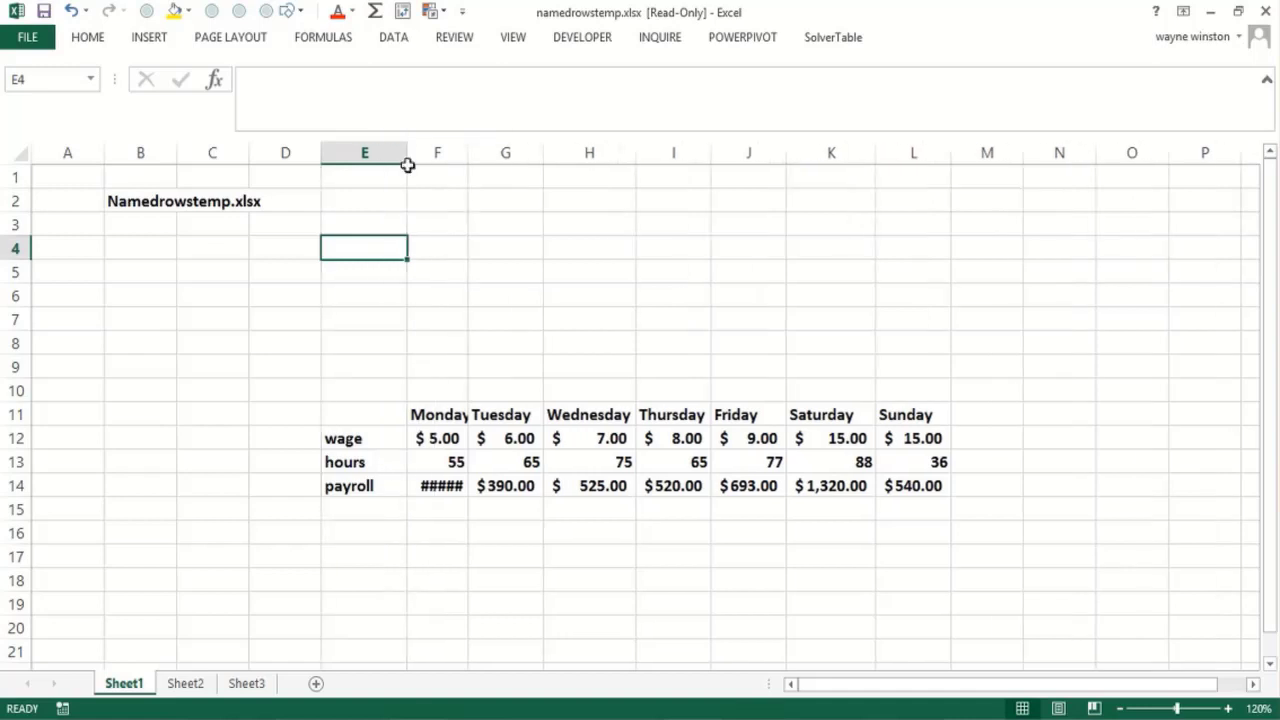
pyautogui.doubleClick(468, 161)
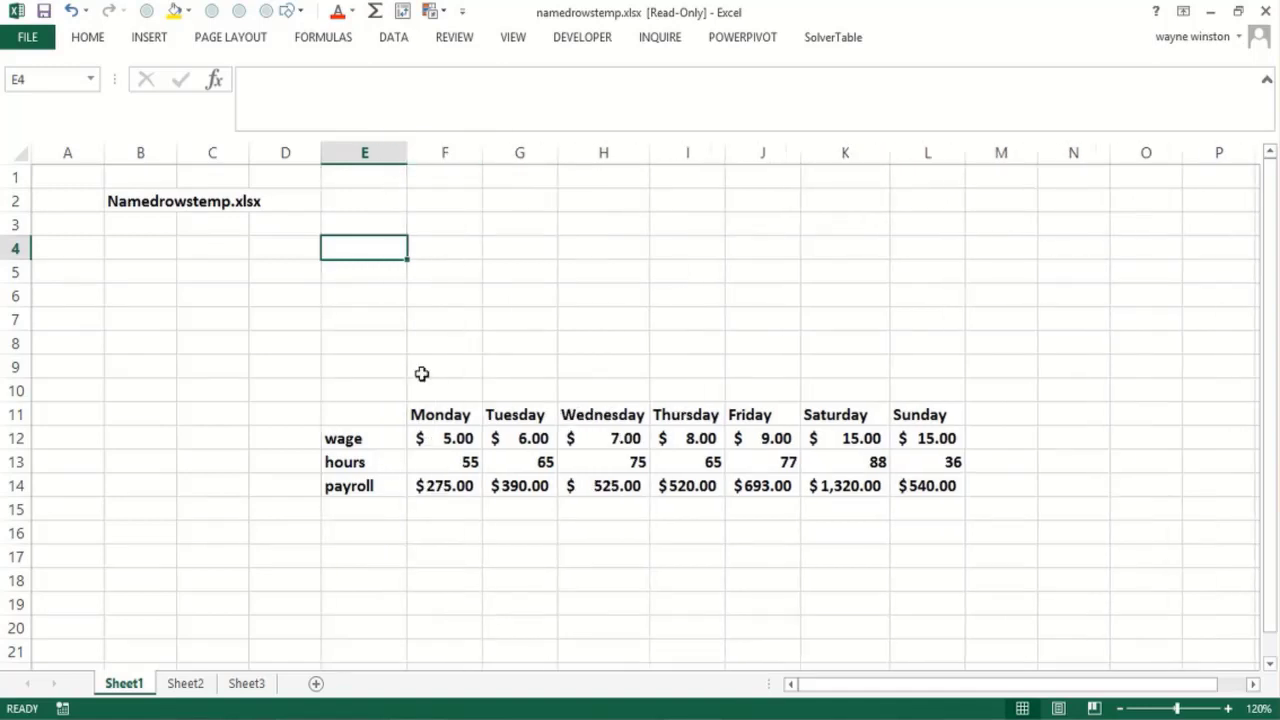
pyautogui.click(350, 570)
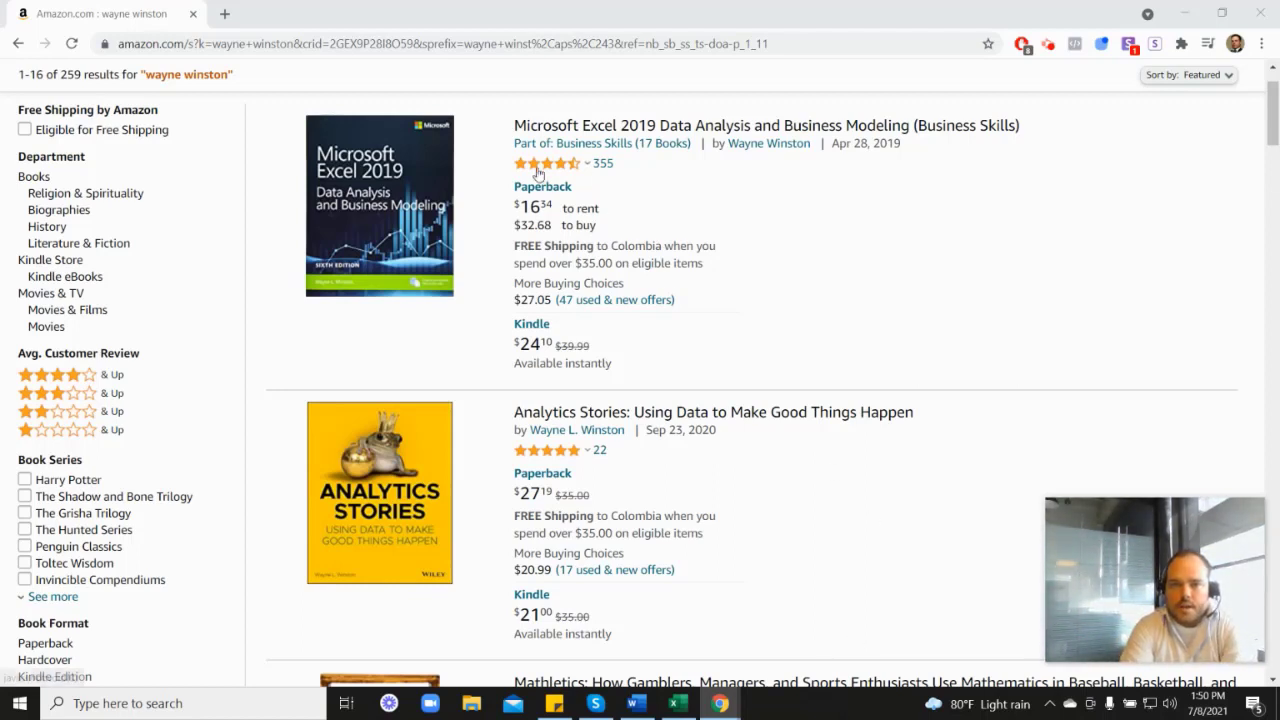
# - Browse the author's books in the Amazon search results, from the Excel 2019 title to Marketing Analytics and back up
pyautogui.moveTo(549, 172)
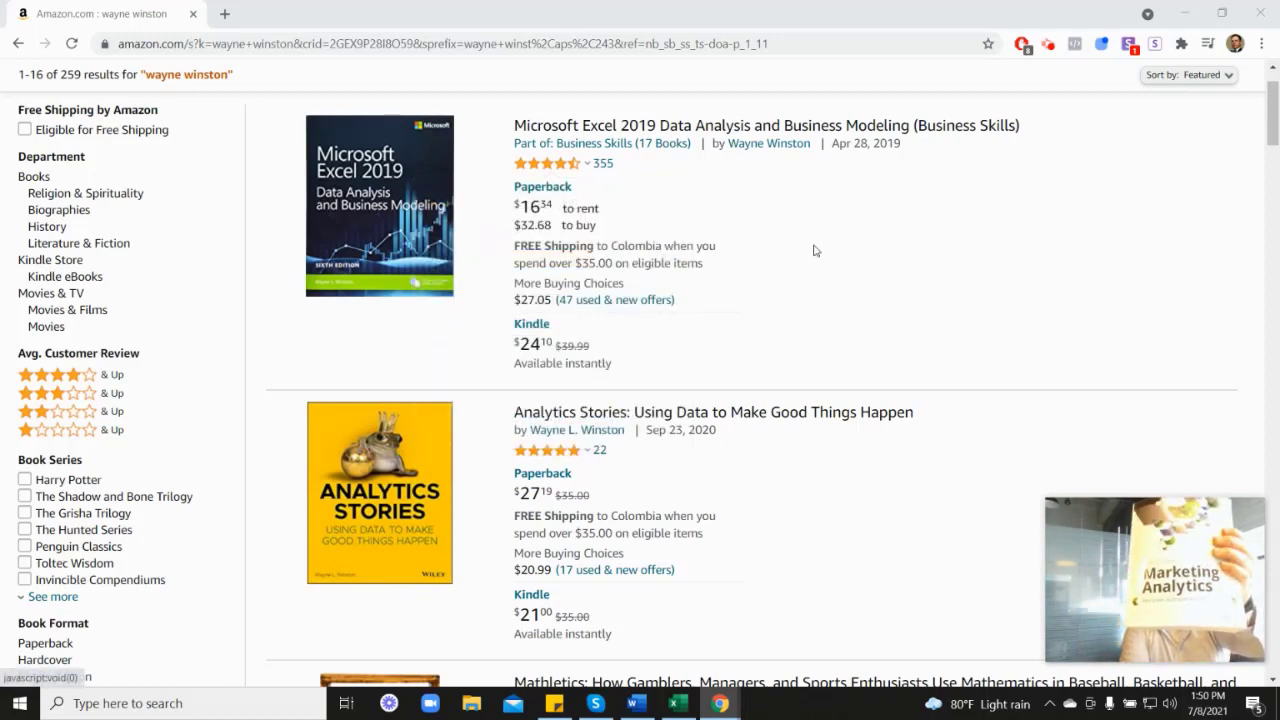
pyautogui.scroll(-6, 815, 250)
pyautogui.scroll(-2, 1046, 496)
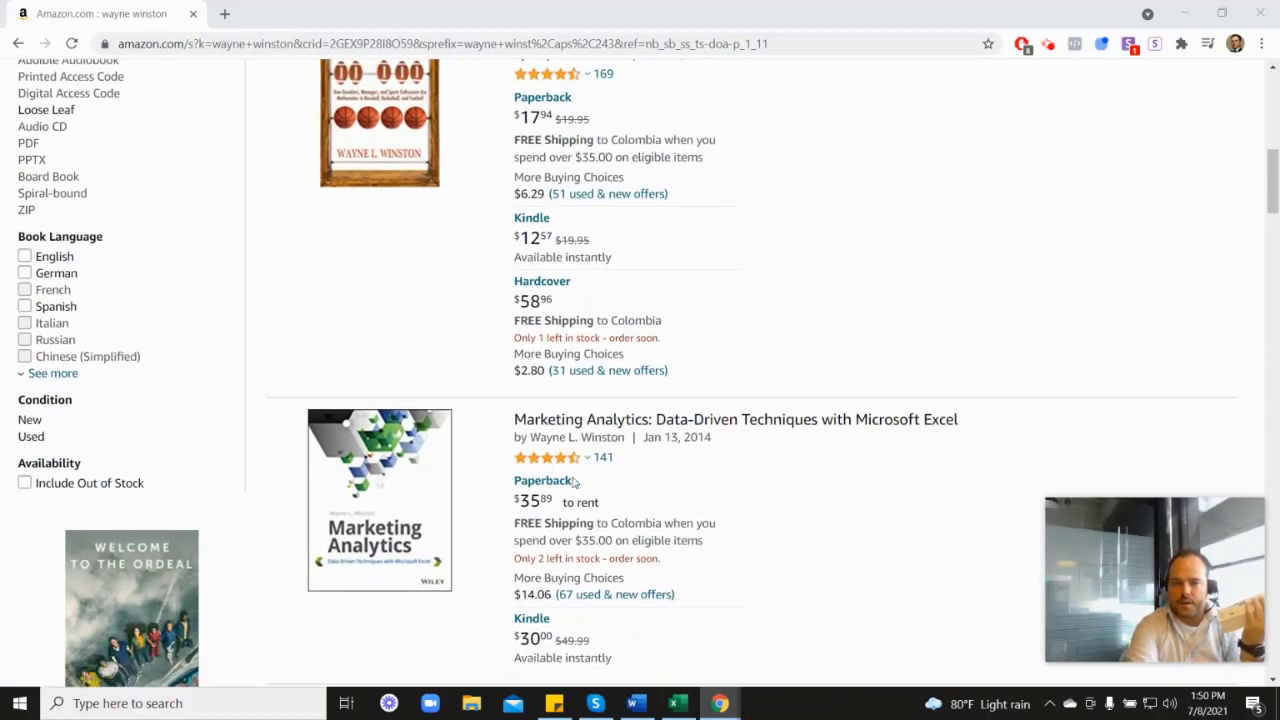
pyautogui.moveTo(566, 376)
pyautogui.scroll(6, 745, 380)
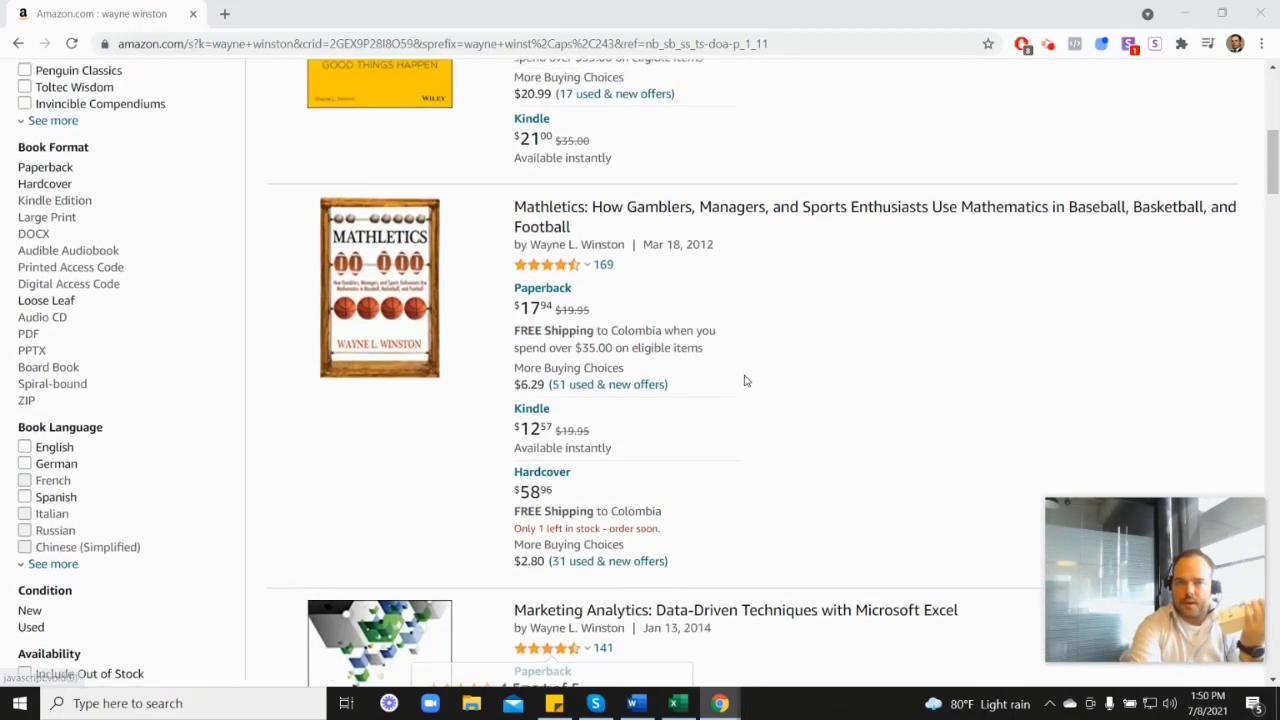